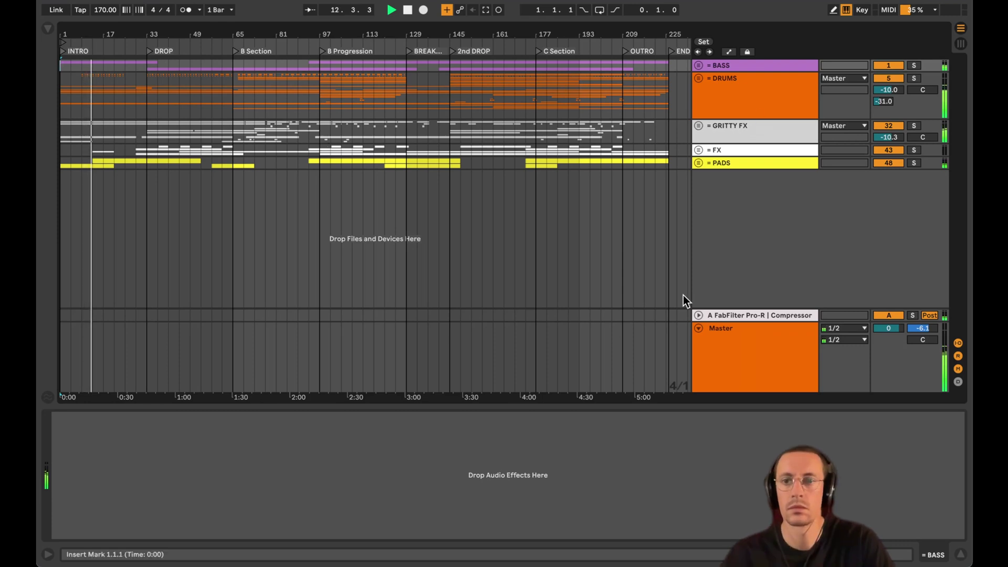
- Fold the Master track and hide the device view to enlarge the arrangement
{"action": "left_click", "coordinate": [698, 328]}
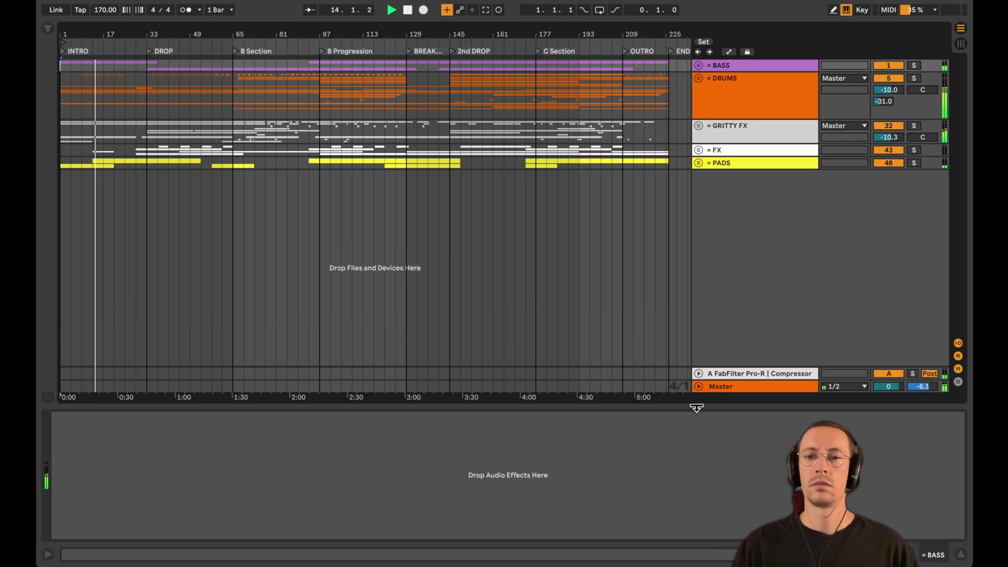
{"action": "left_click_drag", "start_coordinate": [693, 406], "coordinate": [702, 538]}
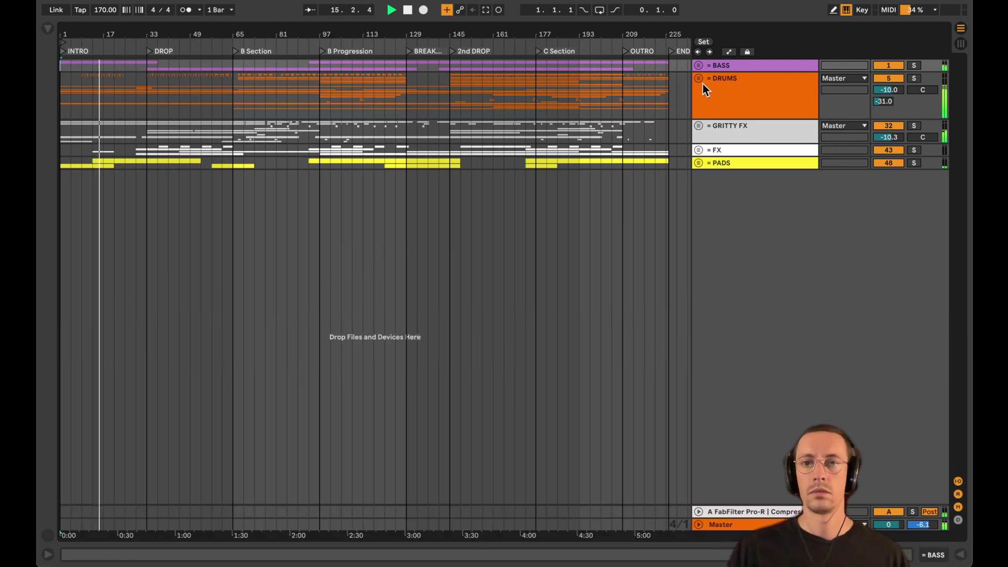
- Unfold all the main track groups and collapse the Bass - Drones and Bass - Sub tracks
{"action": "left_click", "coordinate": [698, 65], "text": "alt"}
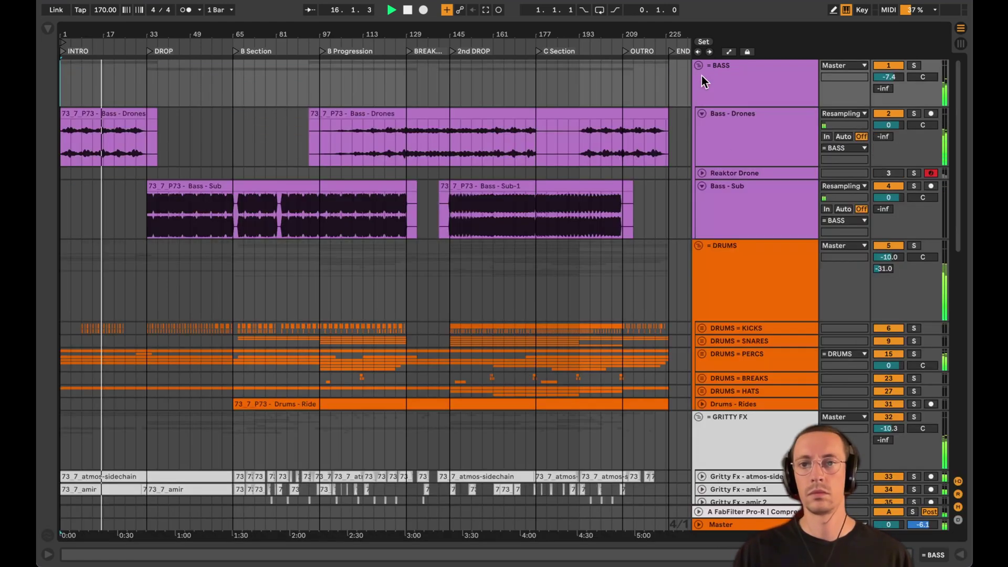
{"action": "left_click", "coordinate": [702, 186]}
{"action": "left_click", "coordinate": [700, 112]}
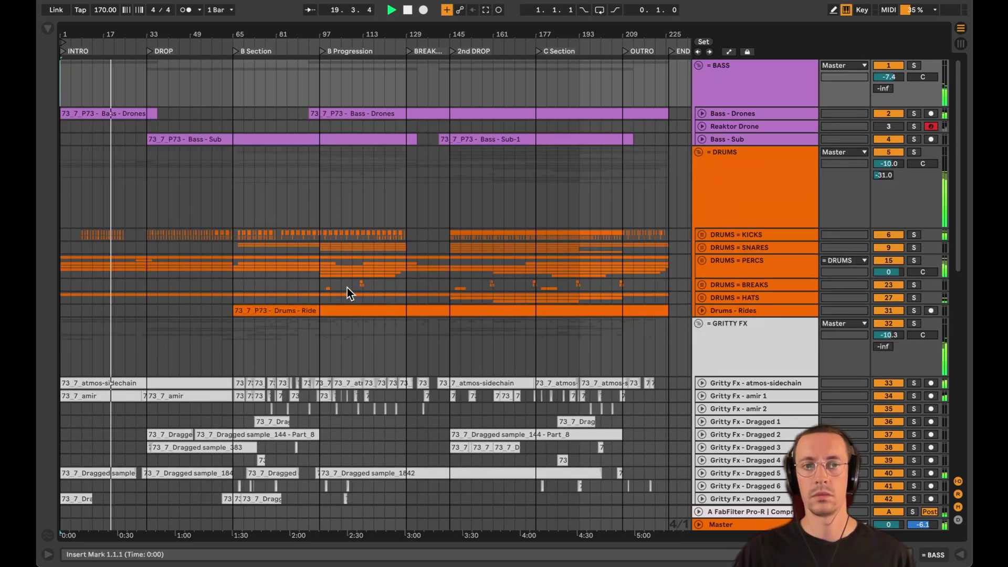
{"action": "scroll", "coordinate": [316, 302], "scroll_direction": "down", "scroll_amount": 1}
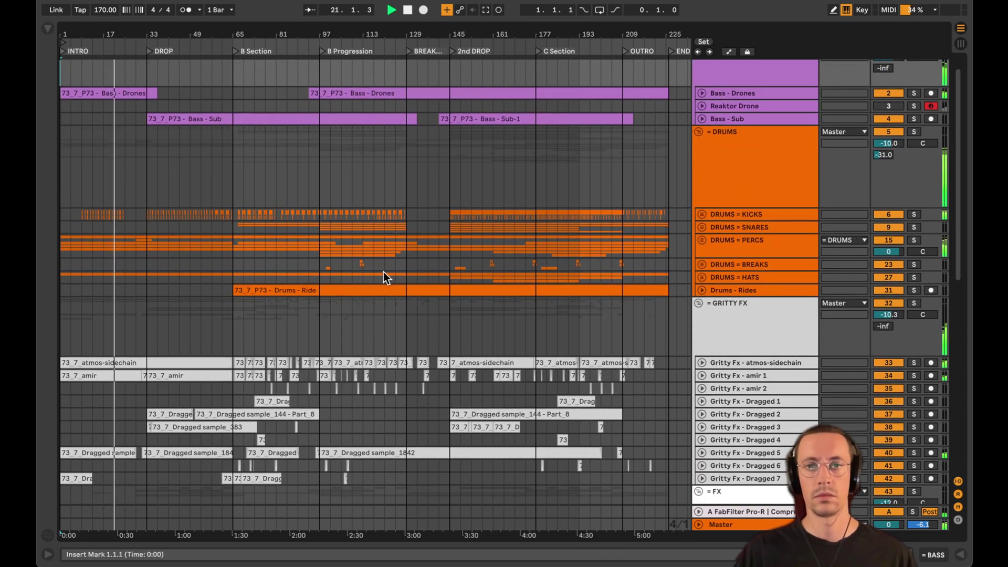
{"action": "scroll", "coordinate": [427, 250], "scroll_direction": "down", "scroll_amount": 1}
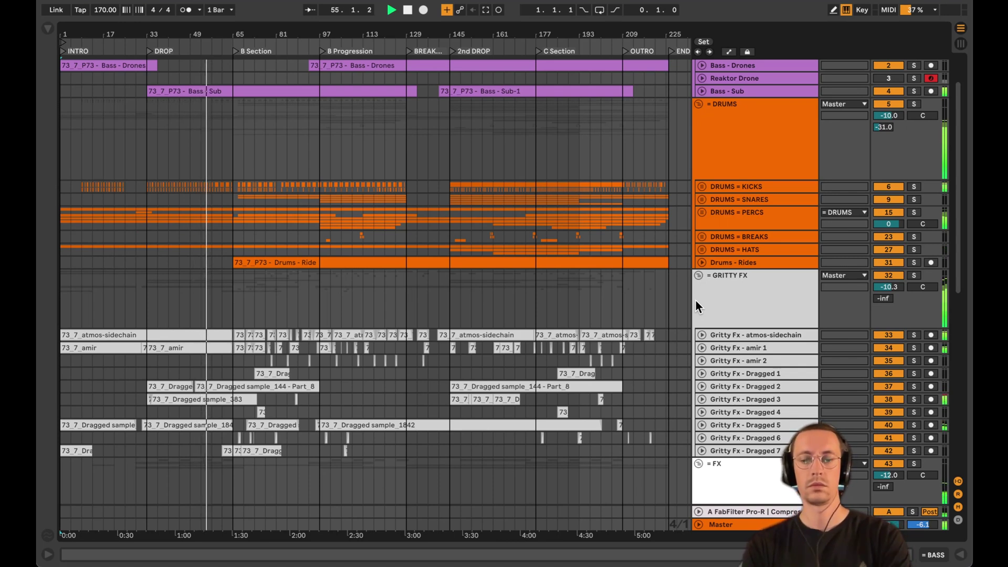
- Show the SPAN analyzer on the Master, load its Mid-Side Stereo preset from the session bank, and hide the plug-in window
{"action": "key", "text": "super+alt+p"}
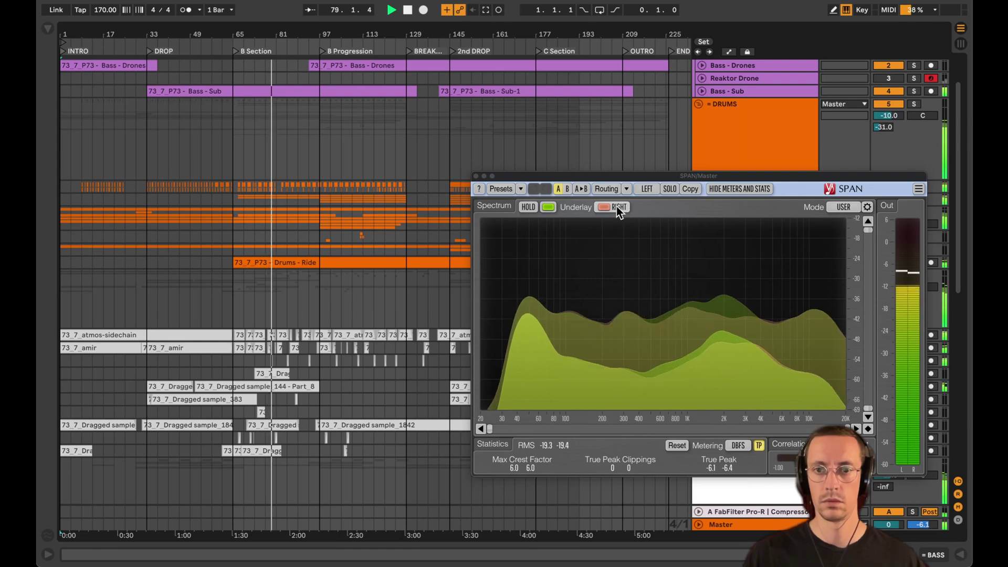
{"action": "left_click", "coordinate": [520, 190]}
{"action": "mouse_move", "coordinate": [537, 202]}
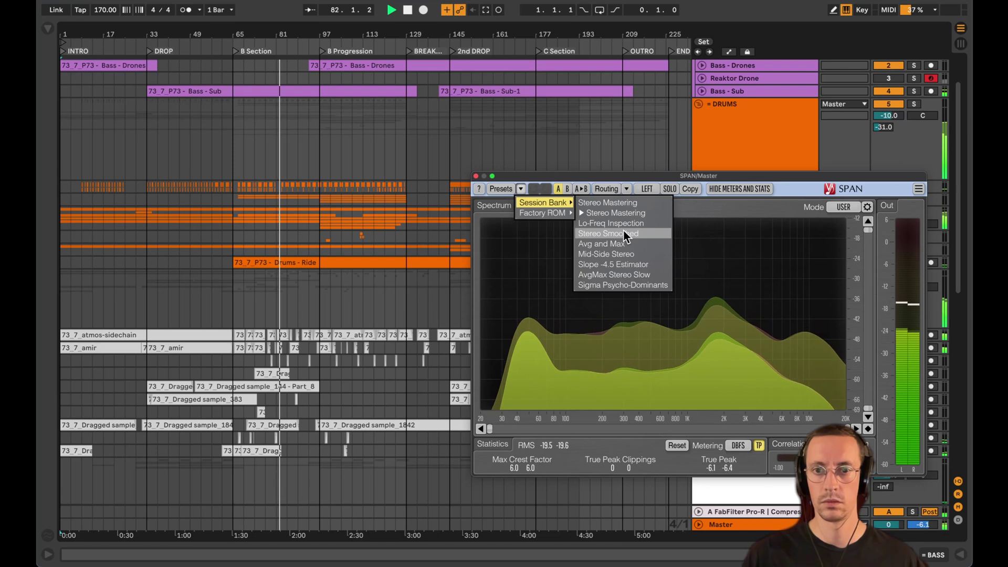
{"action": "left_click", "coordinate": [627, 254]}
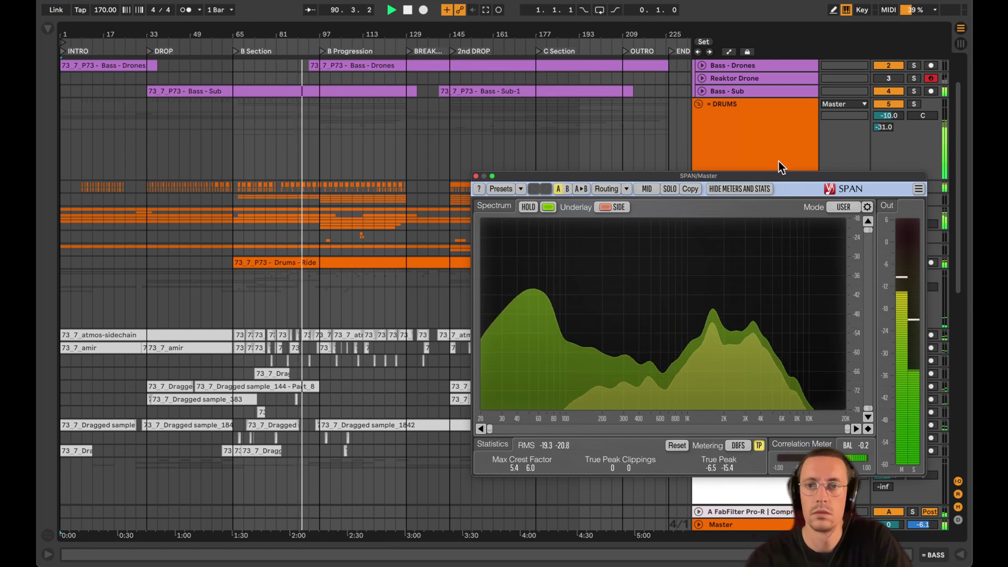
{"action": "left_click_drag", "start_coordinate": [771, 176], "coordinate": [724, 147]}
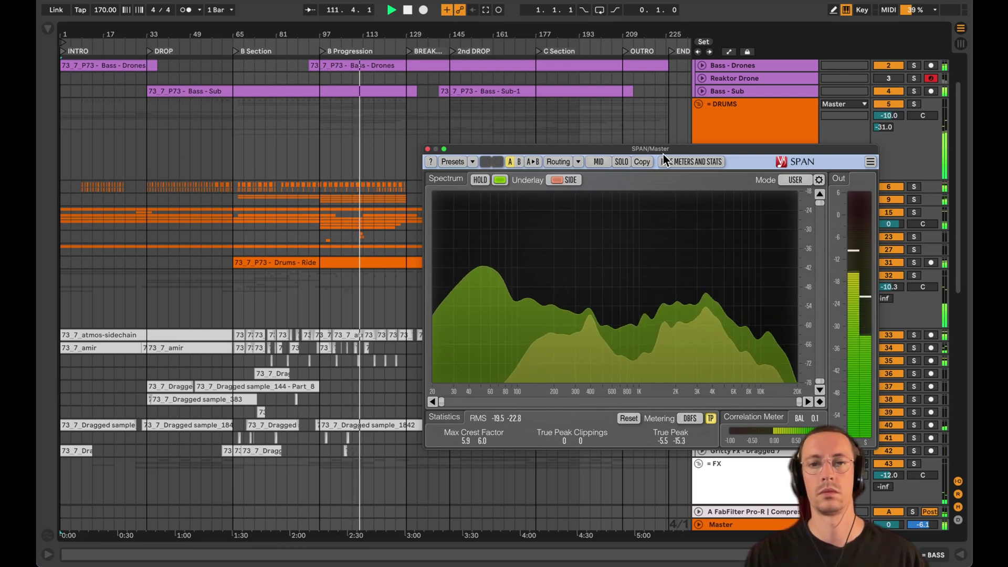
{"action": "key", "text": "super+alt+p"}
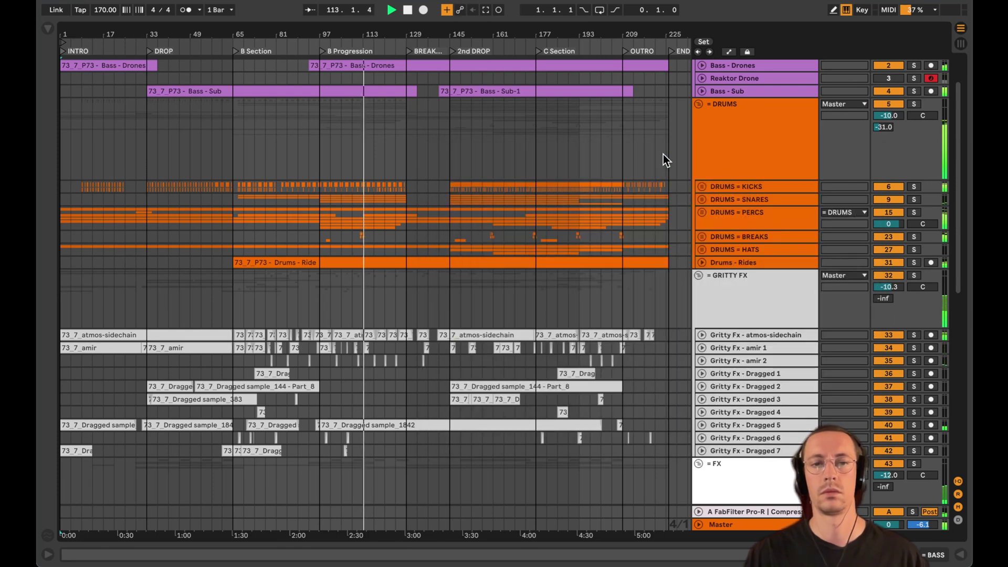
- Examine the mix in the Master's VISION 4X analyzer in a smaller, repositioned window, and hide it
{"action": "key", "text": "super+alt+p"}
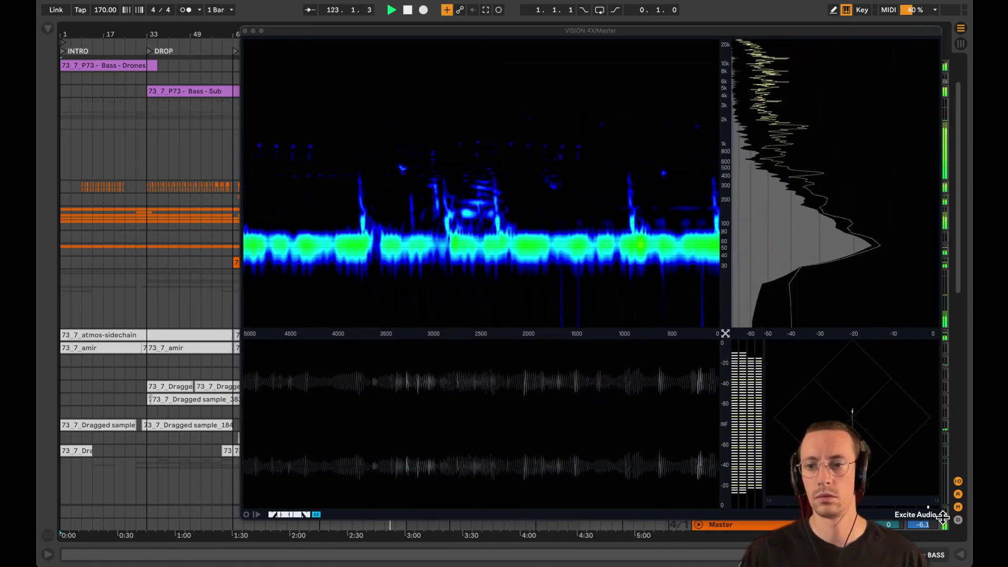
{"action": "left_click_drag", "start_coordinate": [940, 518], "coordinate": [793, 440]}
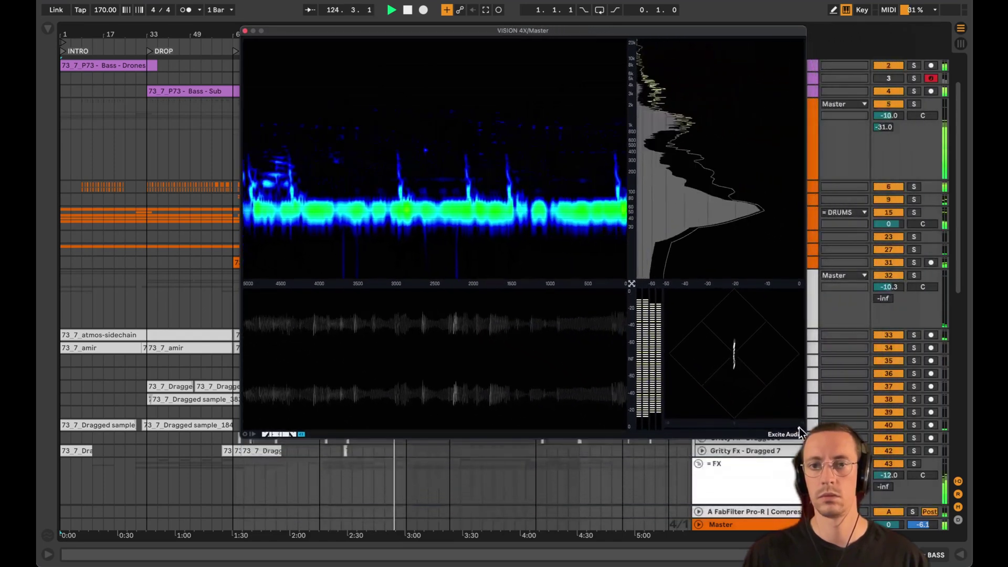
{"action": "left_click_drag", "start_coordinate": [612, 30], "coordinate": [734, 137]}
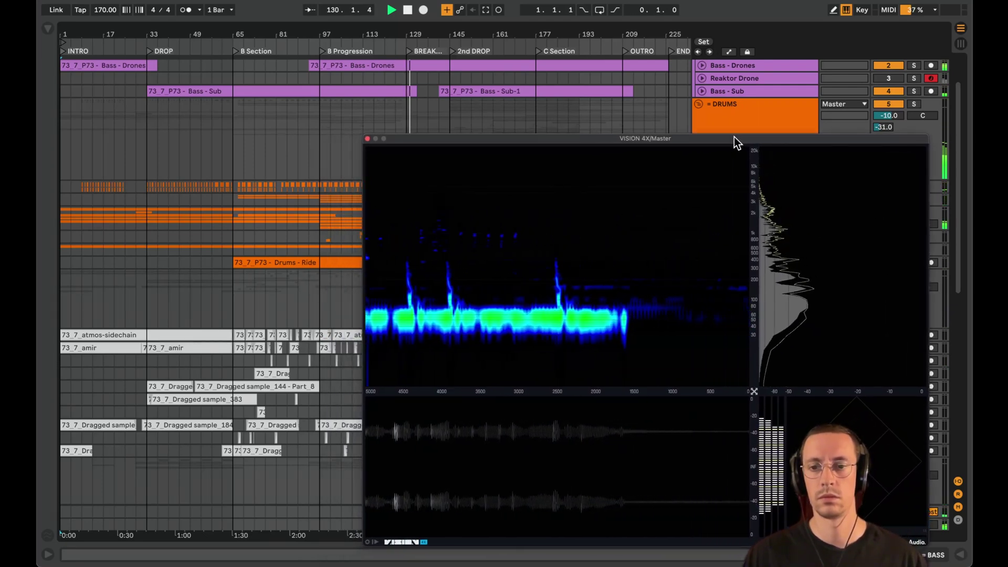
{"action": "key", "text": "super+alt+p"}
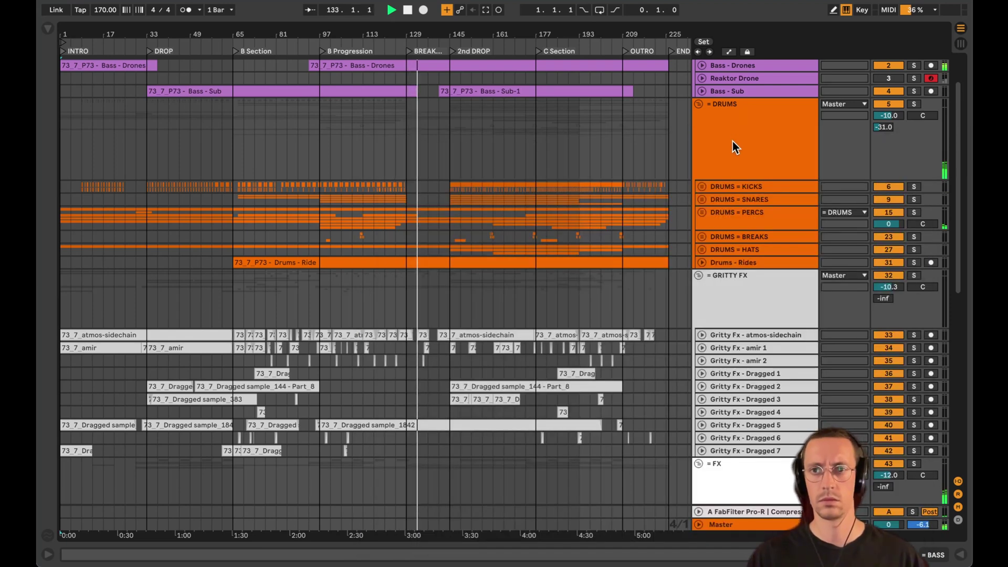
- Collapse all individual tracks inside the FX and PADS groups to compact rows
{"action": "left_click", "coordinate": [722, 283]}
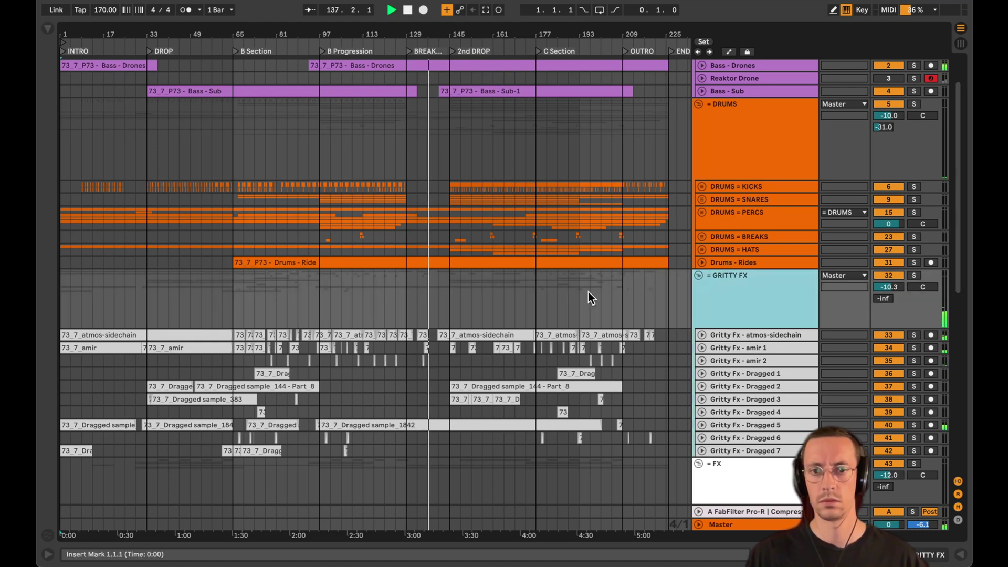
{"action": "scroll", "coordinate": [588, 292], "scroll_direction": "down", "scroll_amount": 5}
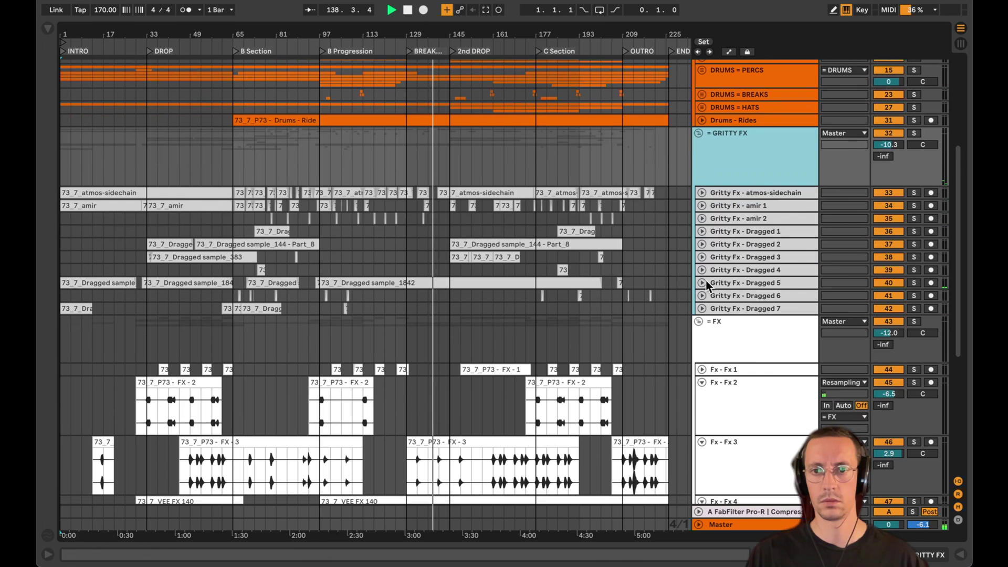
{"action": "scroll", "coordinate": [706, 285], "scroll_direction": "down", "scroll_amount": 3}
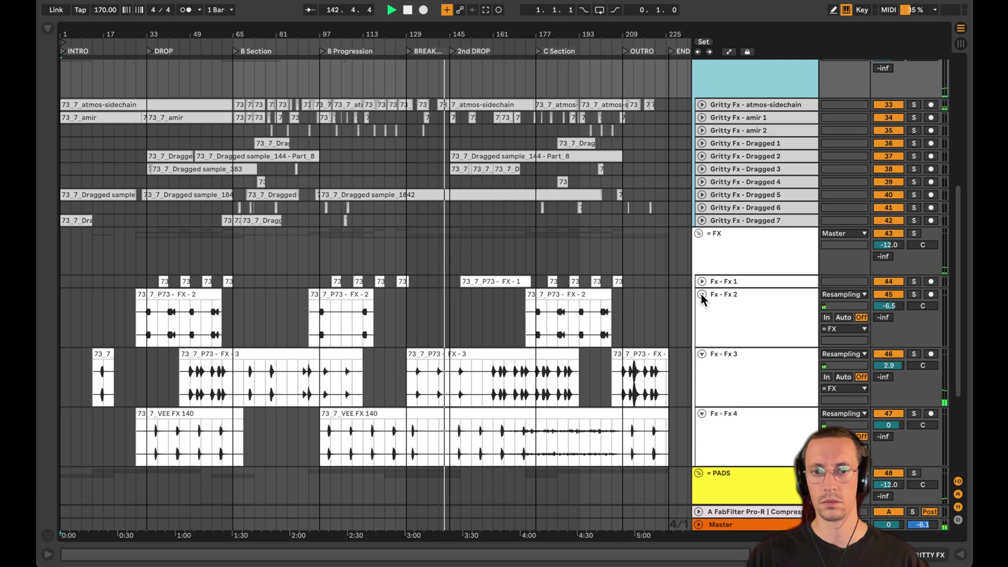
{"action": "left_click", "coordinate": [700, 294], "text": "alt"}
{"action": "scroll", "coordinate": [725, 388], "scroll_direction": "down", "scroll_amount": 1}
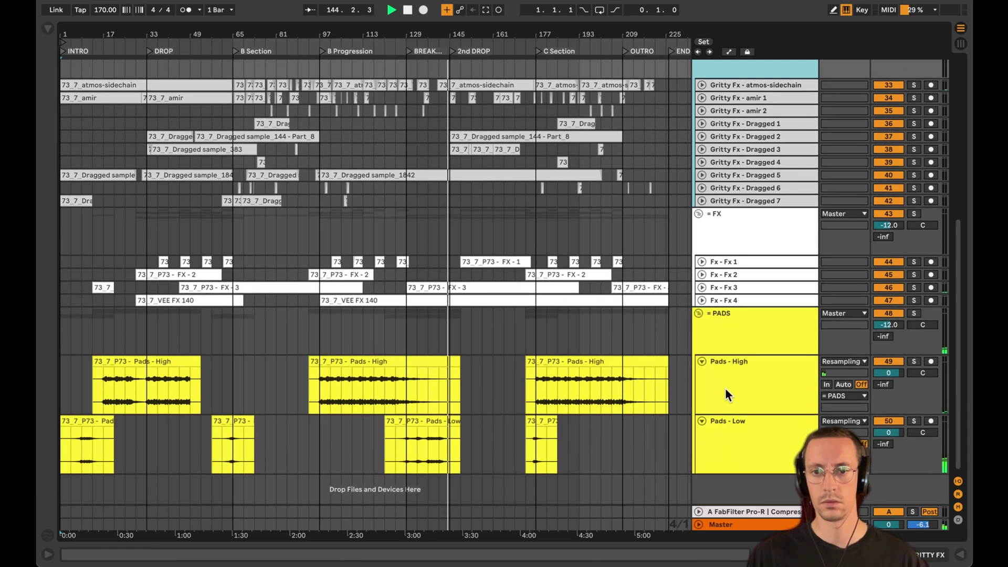
{"action": "left_click", "coordinate": [702, 361], "text": "alt"}
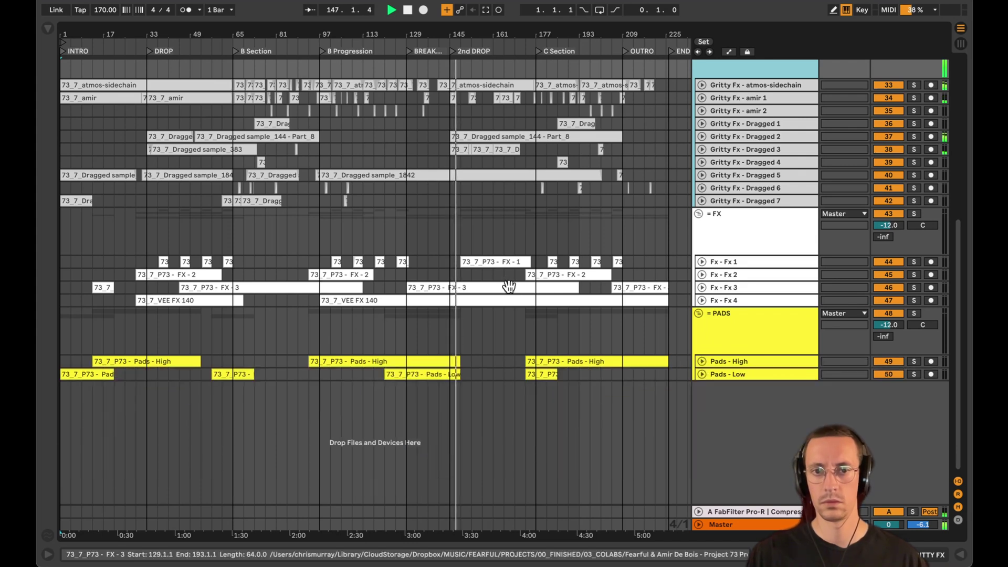
- Unfold all the subgroups inside the DRUMS group, including kicks, snares, percs, breaks and hats
{"action": "scroll", "coordinate": [510, 292], "scroll_direction": "up", "scroll_amount": 10}
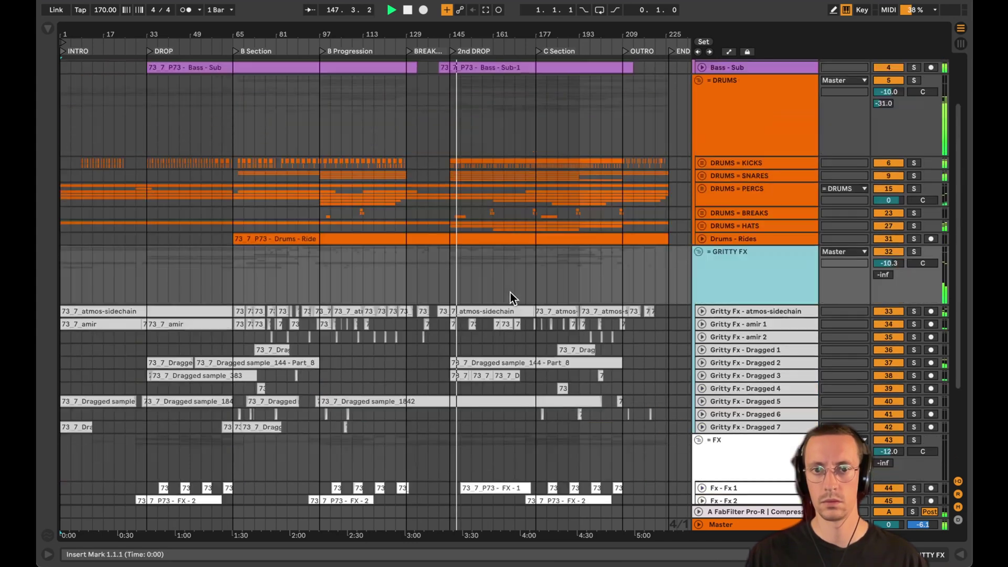
{"action": "left_click", "coordinate": [701, 163], "text": "alt"}
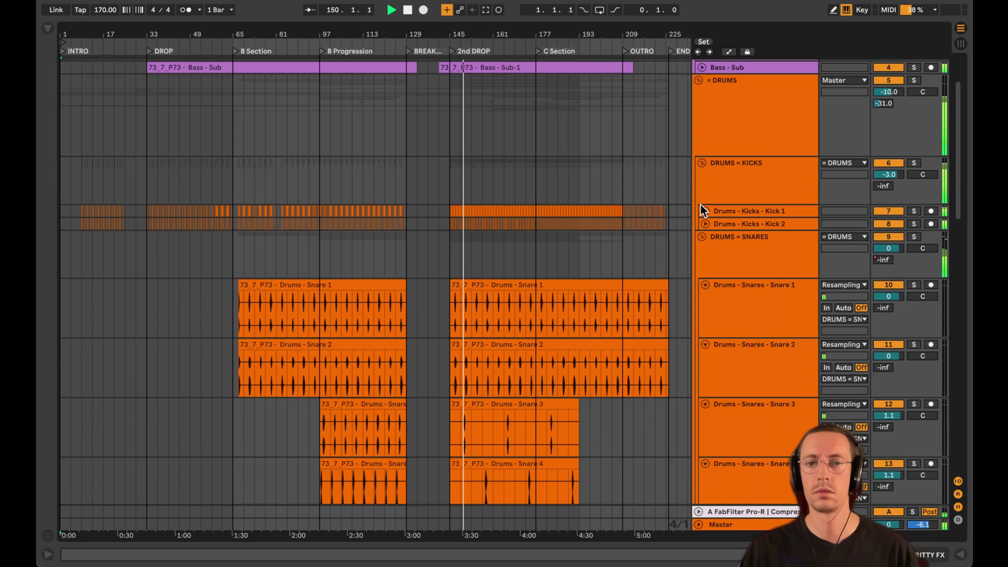
{"action": "scroll", "coordinate": [700, 203], "scroll_direction": "down", "scroll_amount": 3}
{"action": "scroll", "coordinate": [700, 203], "scroll_direction": "down", "scroll_amount": 5}
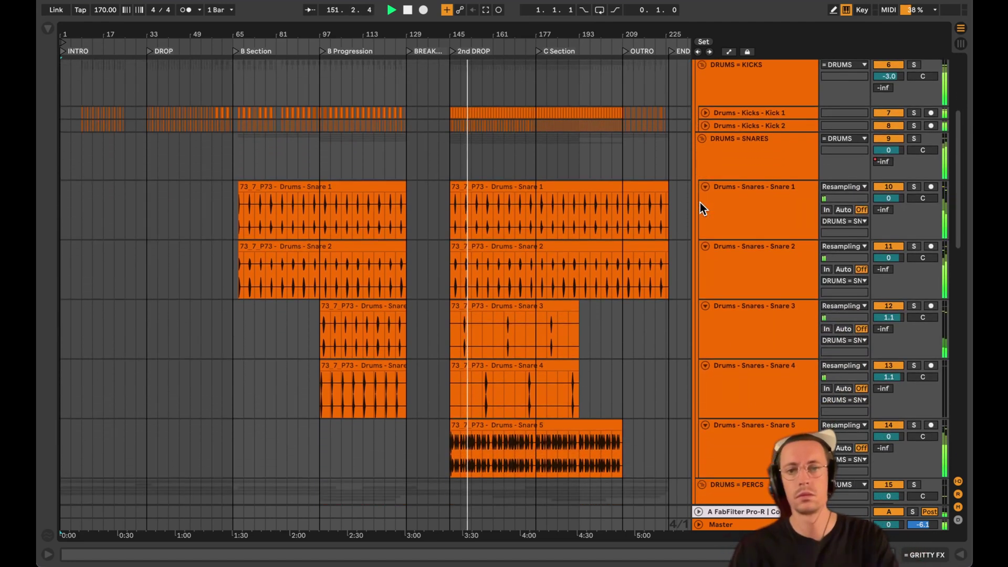
{"action": "scroll", "coordinate": [700, 202], "scroll_direction": "down", "scroll_amount": 6}
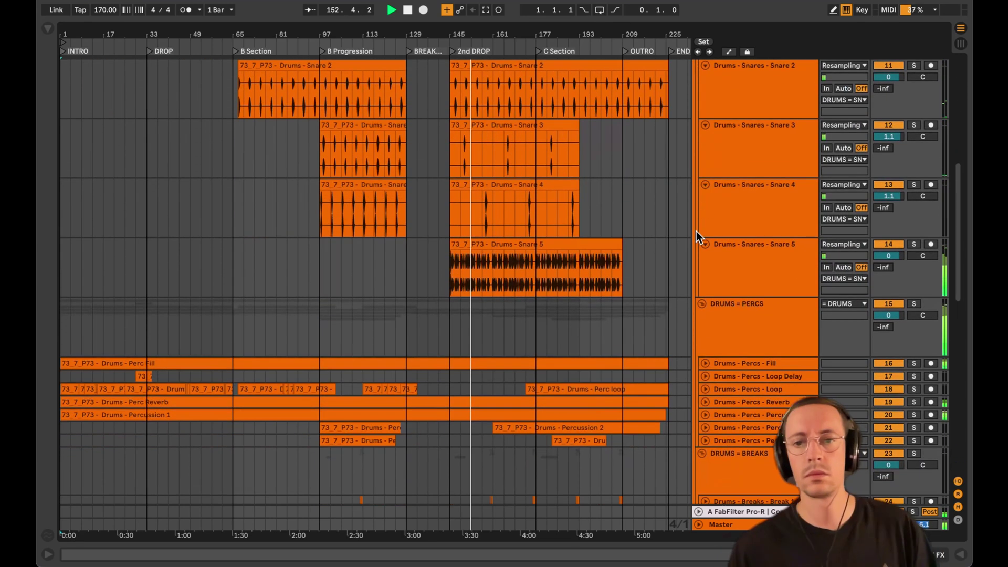
- Expand all the percussion tracks in the DRUMS = PERCS subgroup to show their waveforms
{"action": "left_click", "coordinate": [705, 388], "text": "alt"}
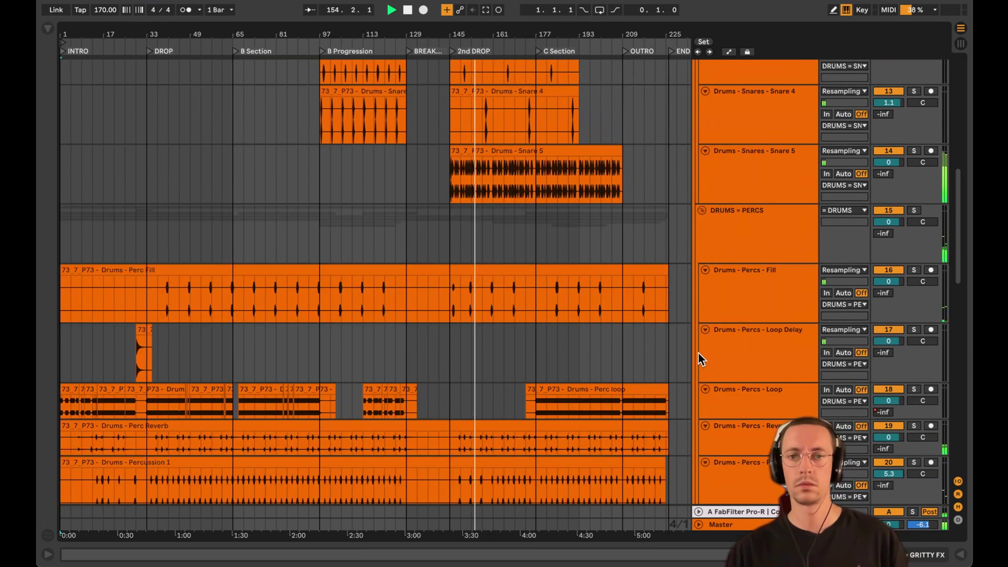
{"action": "scroll", "coordinate": [682, 349], "scroll_direction": "down", "scroll_amount": 2}
{"action": "scroll", "coordinate": [670, 345], "scroll_direction": "down", "scroll_amount": 4}
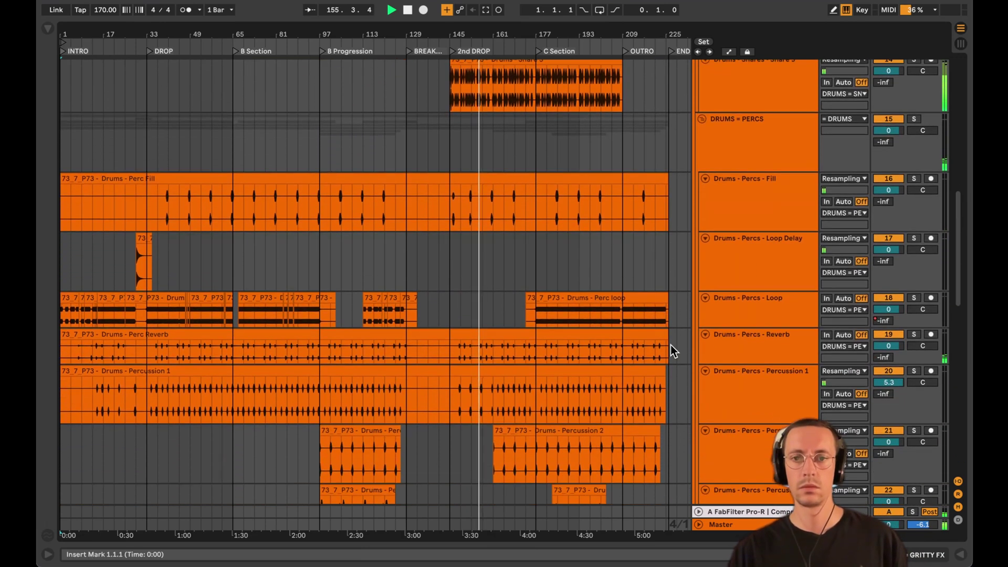
{"action": "scroll", "coordinate": [669, 345], "scroll_direction": "down", "scroll_amount": 1}
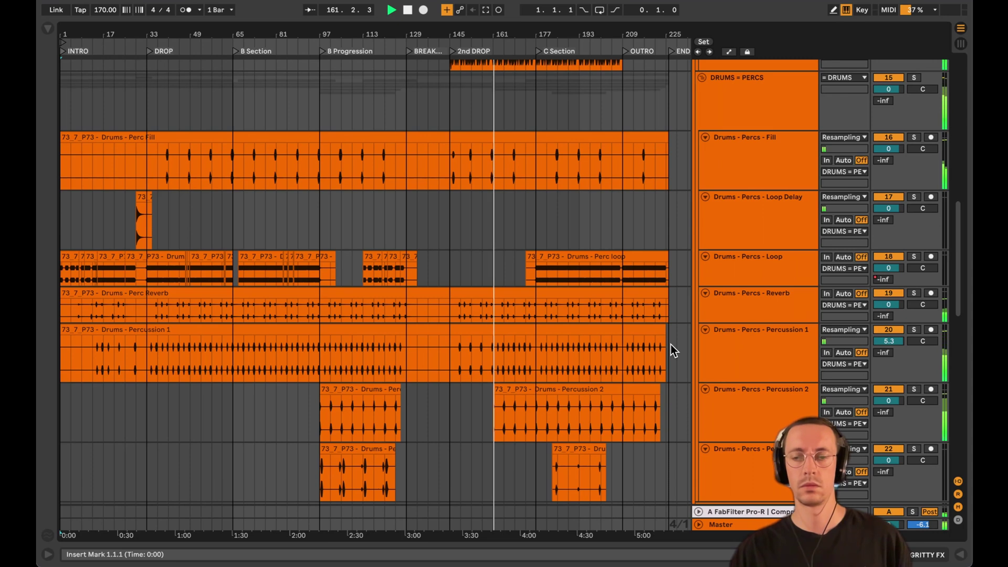
{"action": "scroll", "coordinate": [669, 344], "scroll_direction": "down", "scroll_amount": 5}
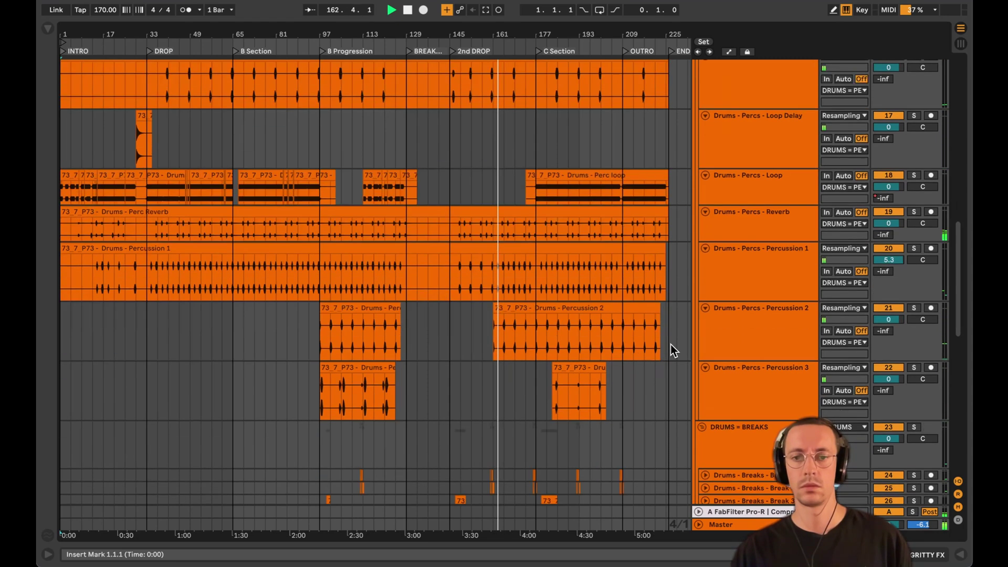
{"action": "scroll", "coordinate": [677, 357], "scroll_direction": "down", "scroll_amount": 1}
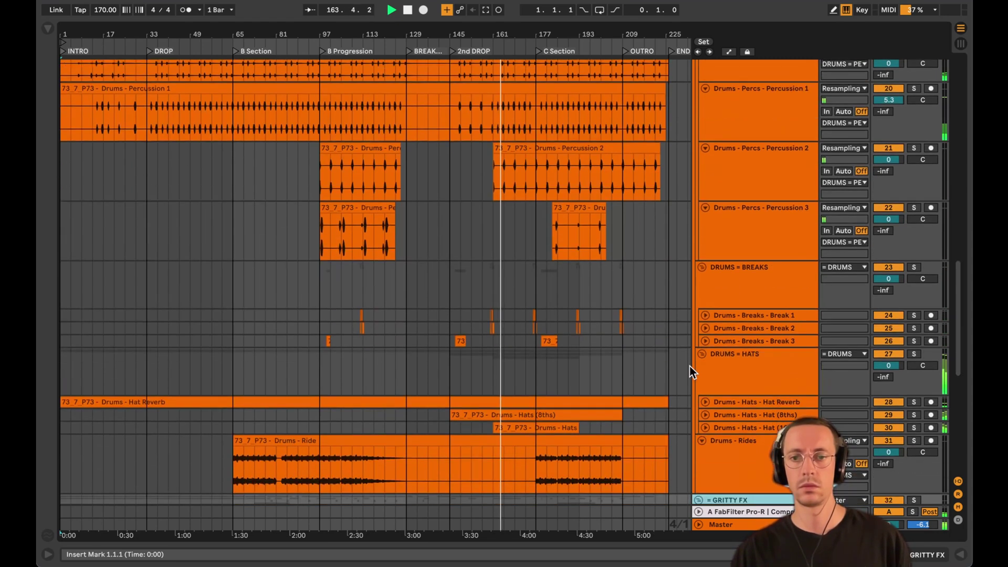
- Expand the three hat tracks in the DRUMS = HATS subgroup to show their waveforms
{"action": "left_click", "coordinate": [706, 415]}
{"action": "scroll", "coordinate": [695, 389], "scroll_direction": "down", "scroll_amount": 2}
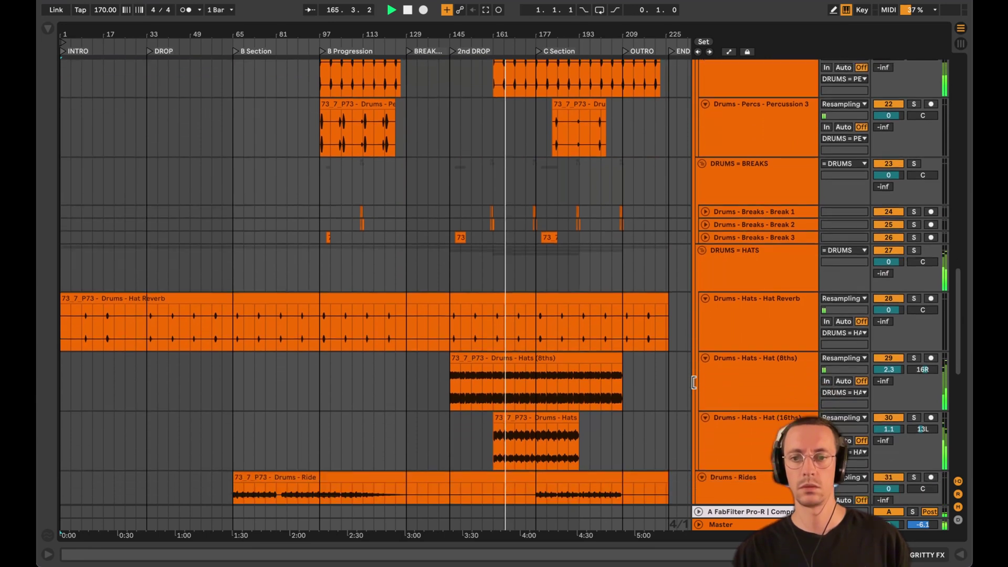
{"action": "scroll", "coordinate": [693, 382], "scroll_direction": "down", "scroll_amount": 3}
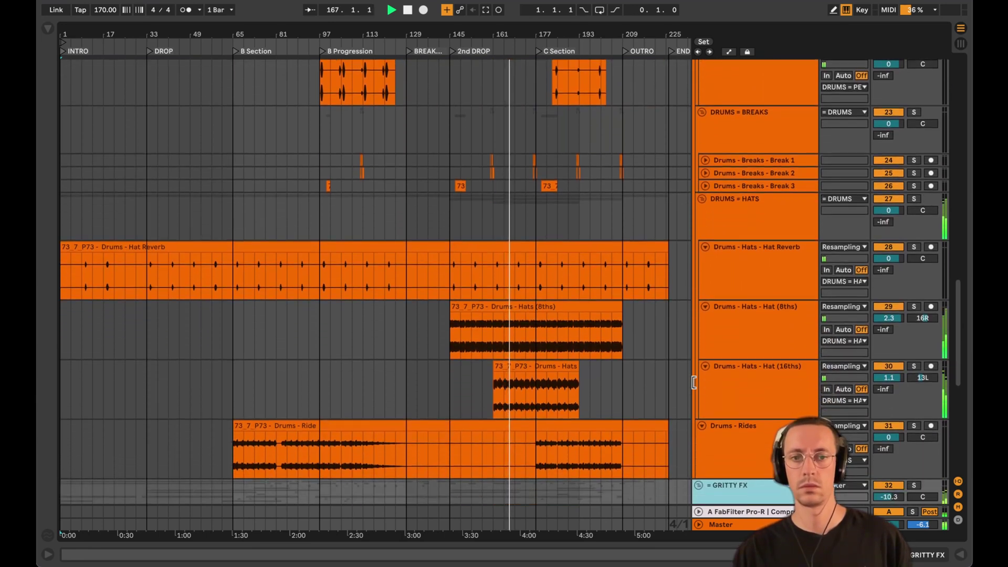
{"action": "scroll", "coordinate": [694, 382], "scroll_direction": "down", "scroll_amount": 1}
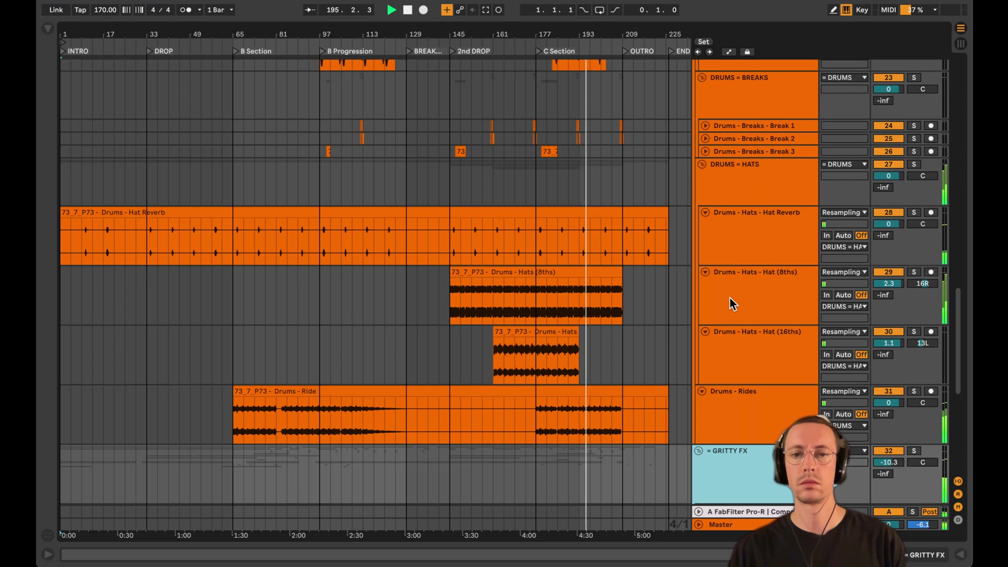
{"action": "scroll", "coordinate": [729, 298], "scroll_direction": "down", "scroll_amount": 5}
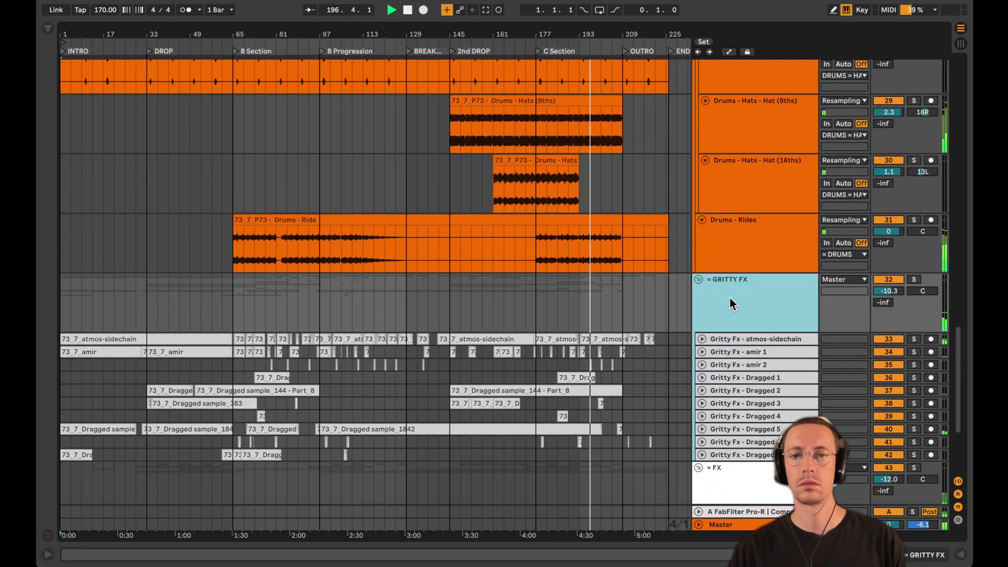
{"action": "scroll", "coordinate": [730, 298], "scroll_direction": "down", "scroll_amount": 3}
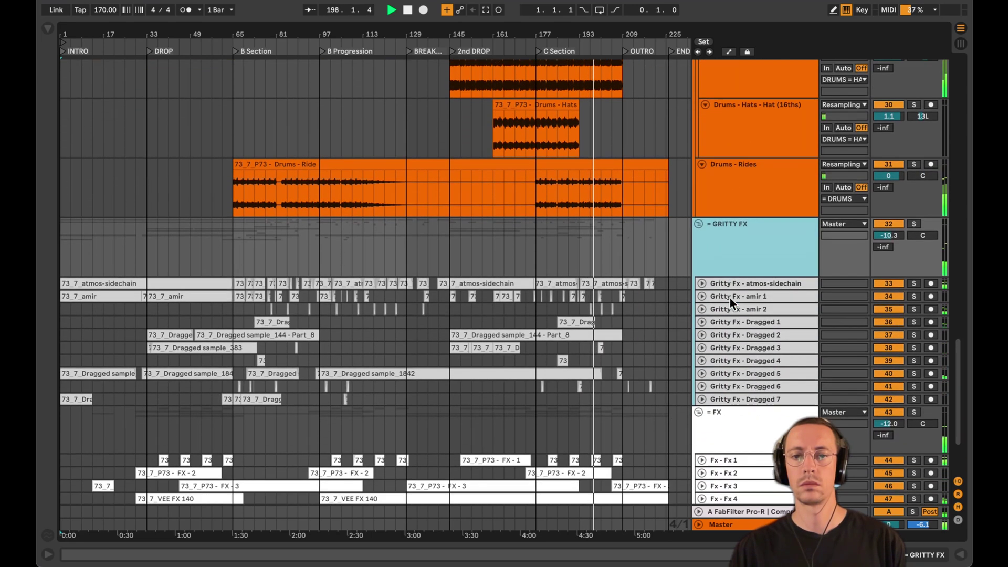
{"action": "scroll", "coordinate": [729, 298], "scroll_direction": "down", "scroll_amount": 2}
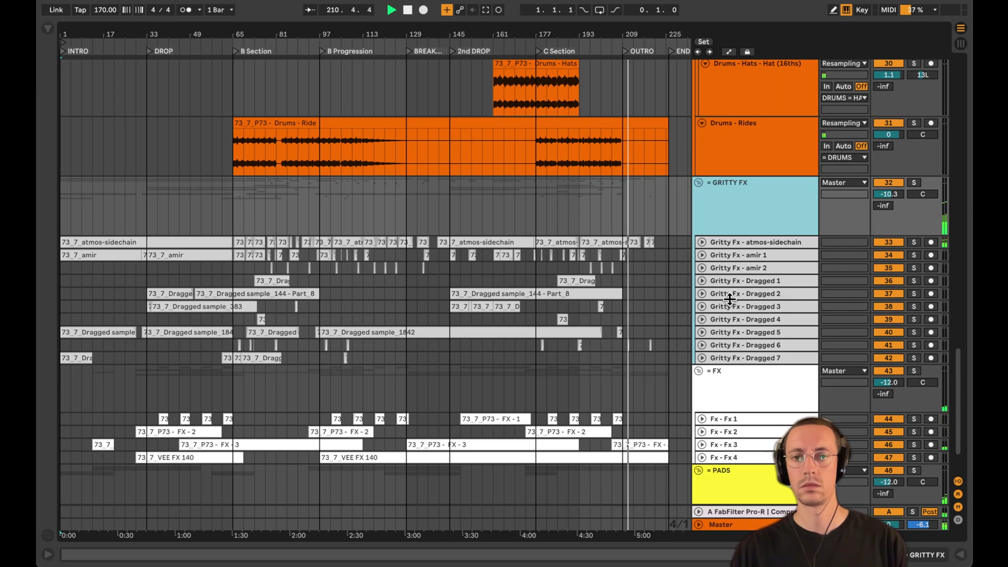
- Expand the four tracks in the FX group to show their waveforms
{"action": "left_click", "coordinate": [701, 444], "text": "alt"}
{"action": "scroll", "coordinate": [706, 414], "scroll_direction": "down", "scroll_amount": 5}
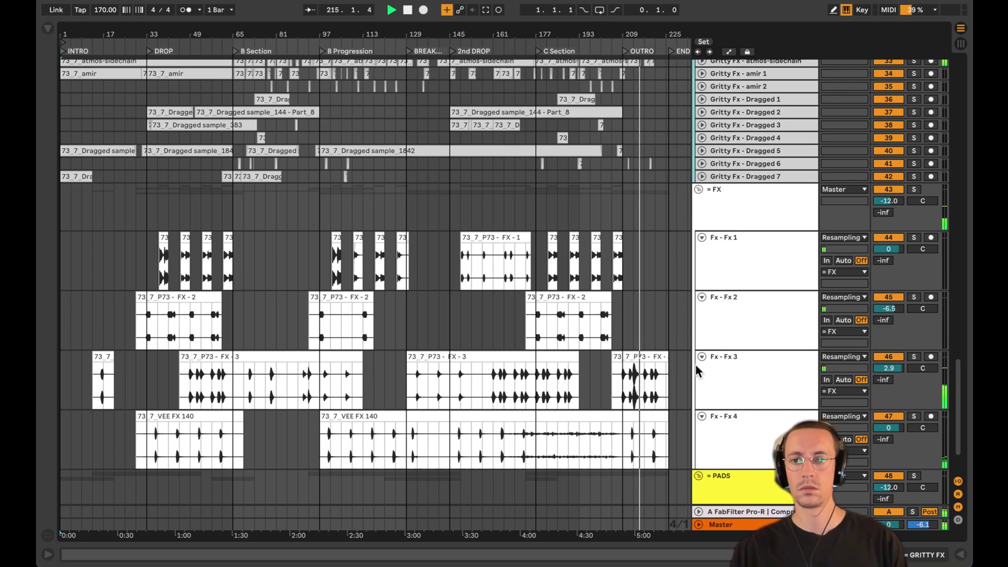
{"action": "scroll", "coordinate": [699, 364], "scroll_direction": "down", "scroll_amount": 2}
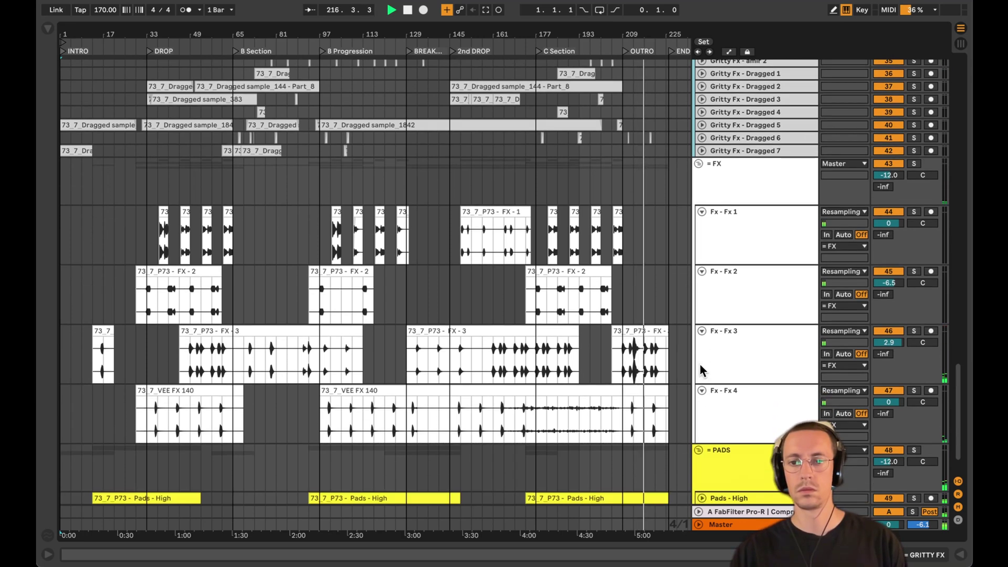
{"action": "scroll", "coordinate": [698, 361], "scroll_direction": "down", "scroll_amount": 3}
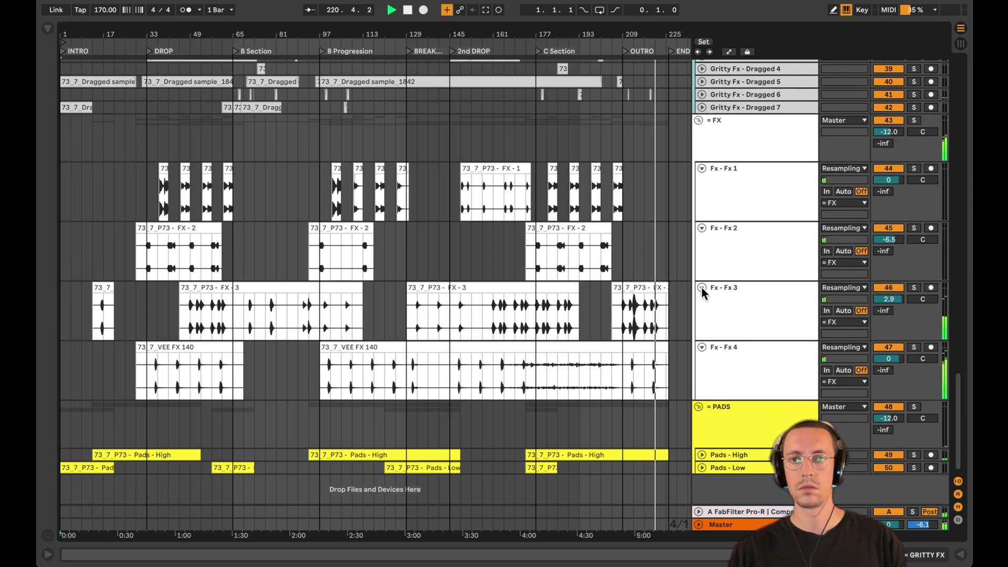
- Fold the DRUMS group and all the other track groups so only the group rows remain
{"action": "scroll", "coordinate": [701, 288], "scroll_direction": "up", "scroll_amount": 10}
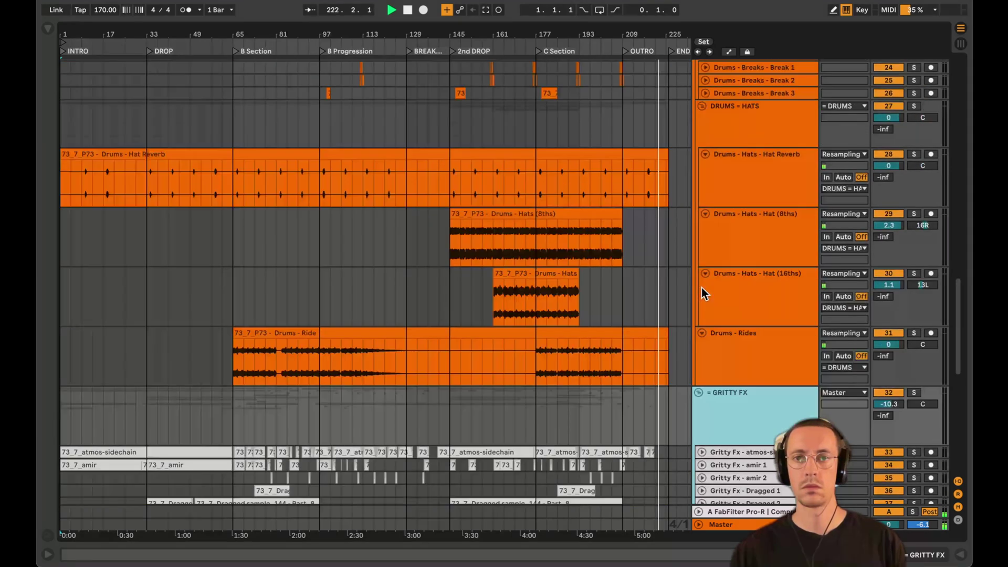
{"action": "scroll", "coordinate": [701, 287], "scroll_direction": "up", "scroll_amount": 15}
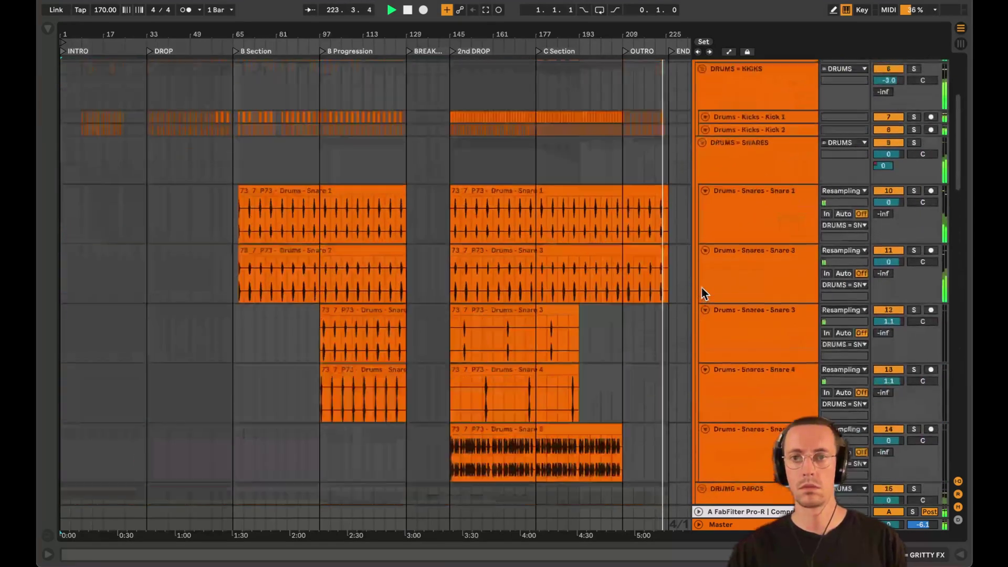
{"action": "scroll", "coordinate": [701, 287], "scroll_direction": "up", "scroll_amount": 4}
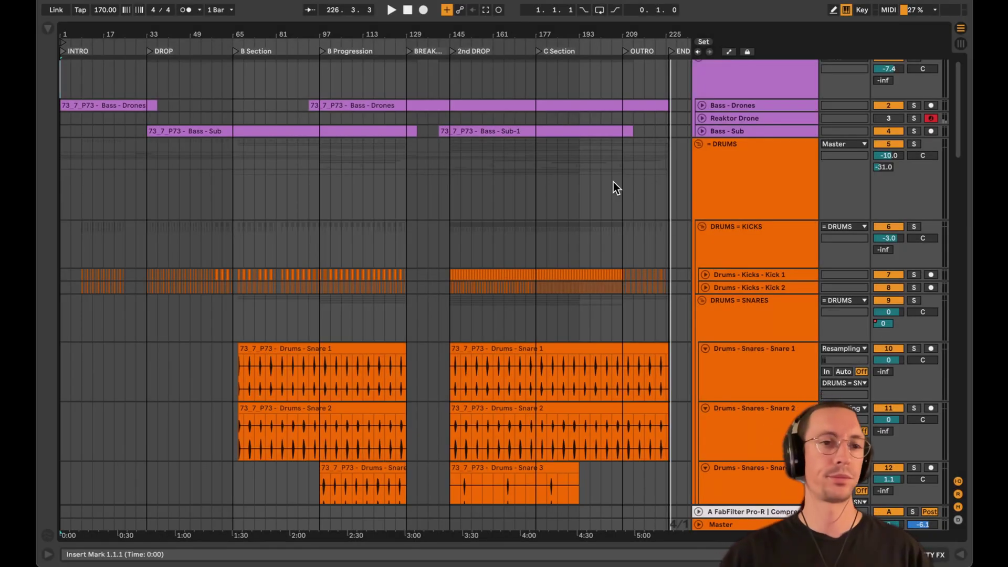
{"action": "left_click", "coordinate": [698, 144]}
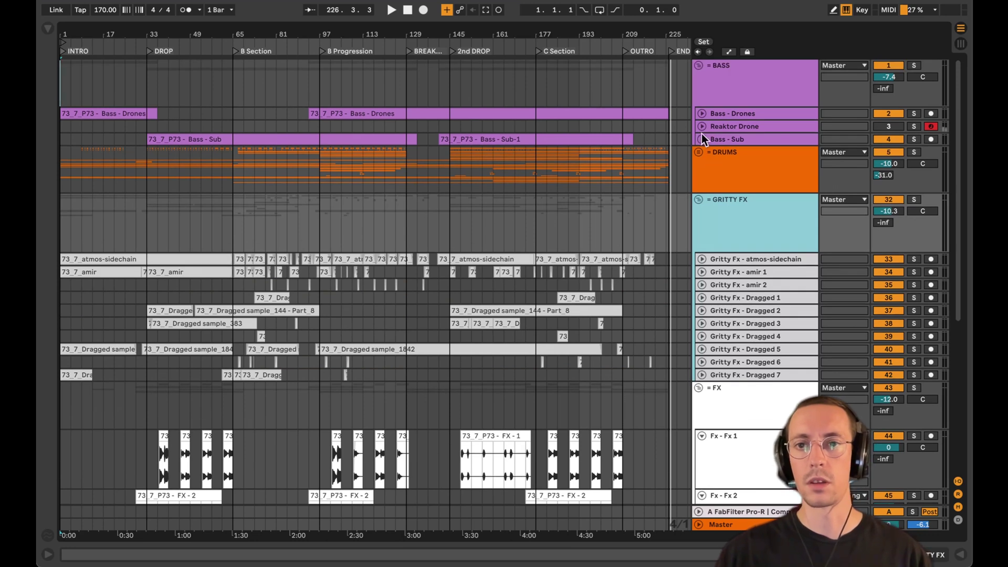
{"action": "left_click", "coordinate": [697, 200], "text": "alt"}
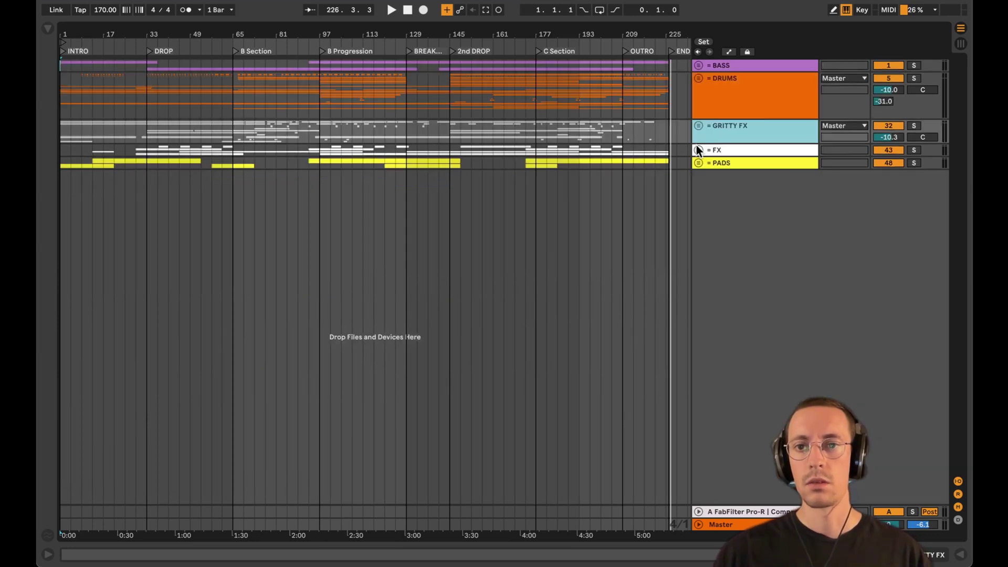
- Unfold the BASS group and expand its three tracks to full height
{"action": "left_click", "coordinate": [697, 65]}
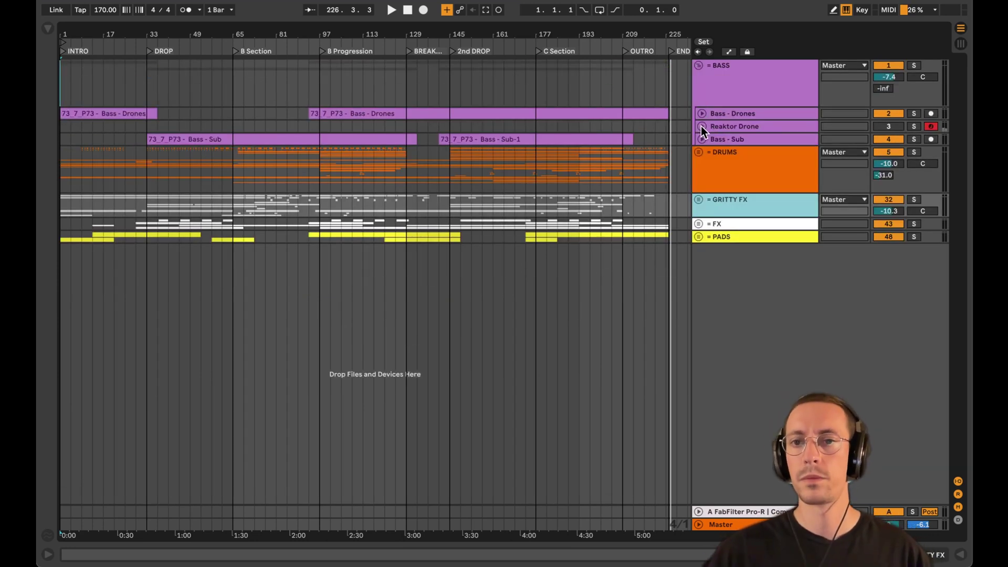
{"action": "left_click", "coordinate": [701, 126], "text": "alt"}
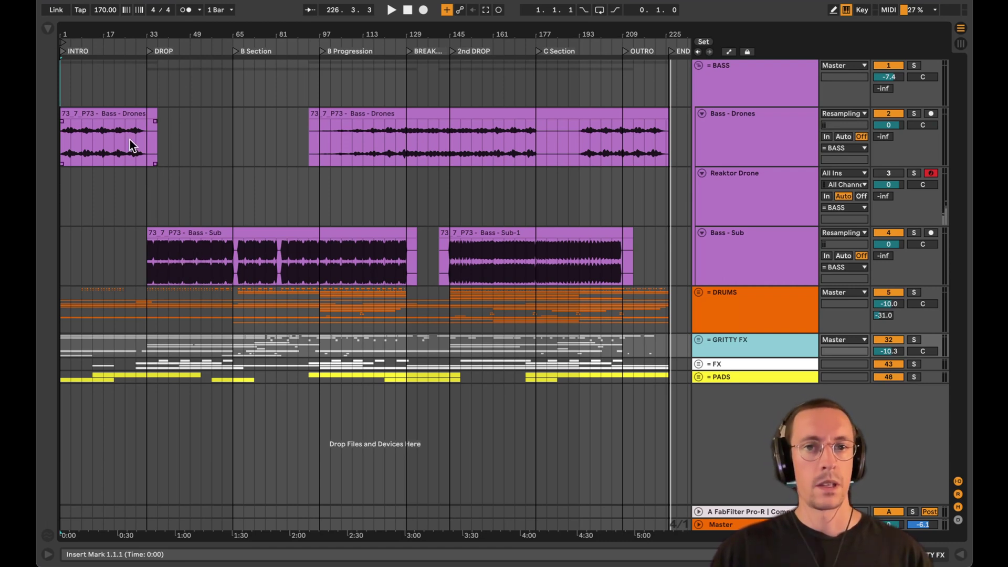
- Solo the Bass - Drones track and play its intro clip from the start
{"action": "left_click", "coordinate": [99, 111]}
{"action": "left_click", "coordinate": [766, 124]}
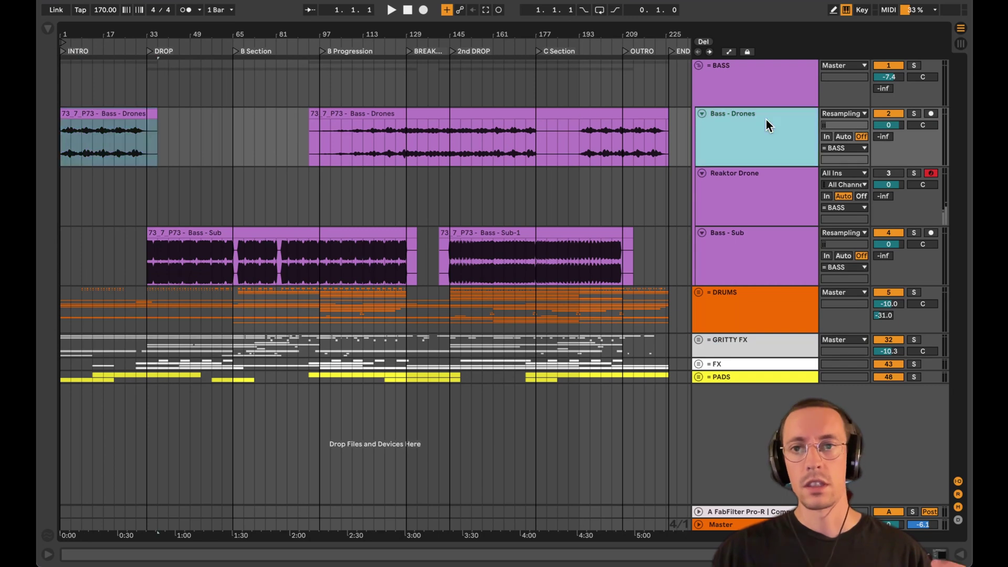
{"action": "left_click", "coordinate": [915, 116]}
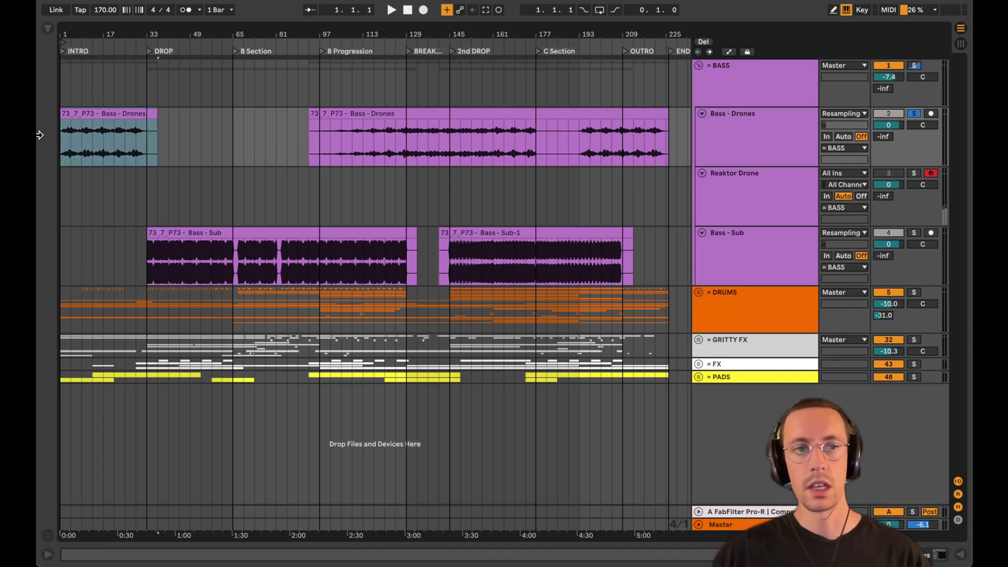
{"action": "key", "text": "space"}
{"action": "left_click", "coordinate": [102, 113]}
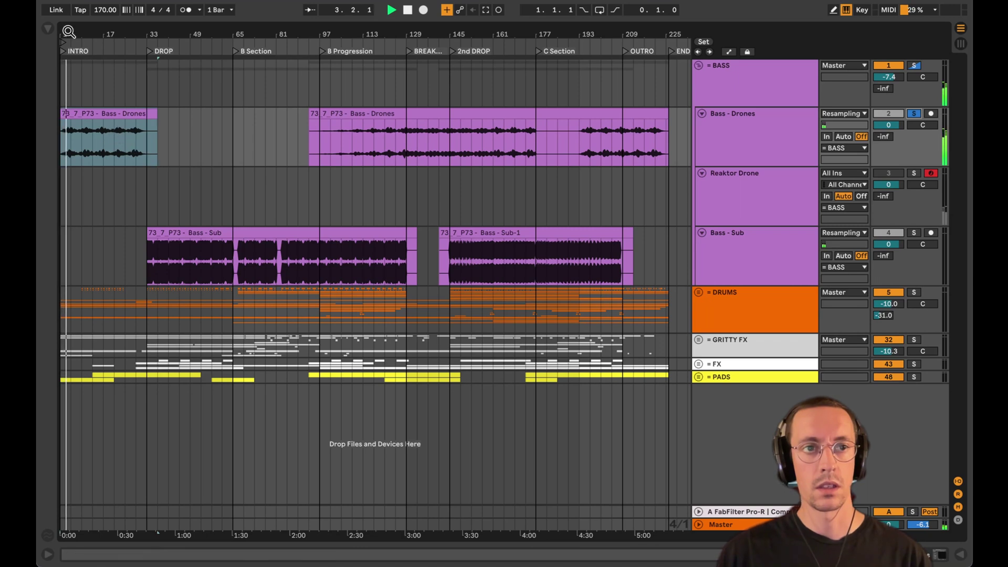
{"action": "key", "text": "z"}
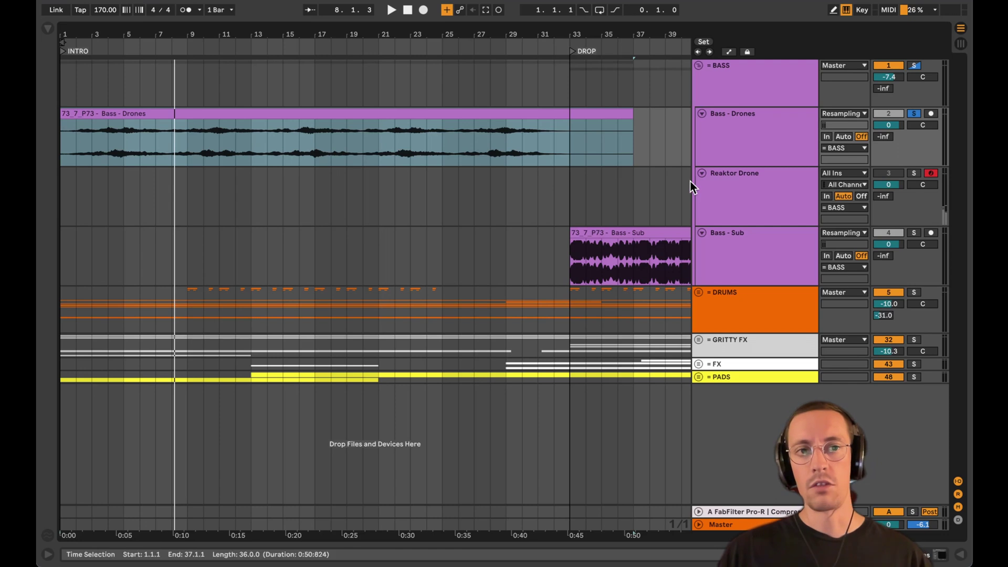
- Open the Reaktor 6 plugin window from the Reaktor Drone track and place it below that track's header
{"action": "left_click", "coordinate": [741, 193]}
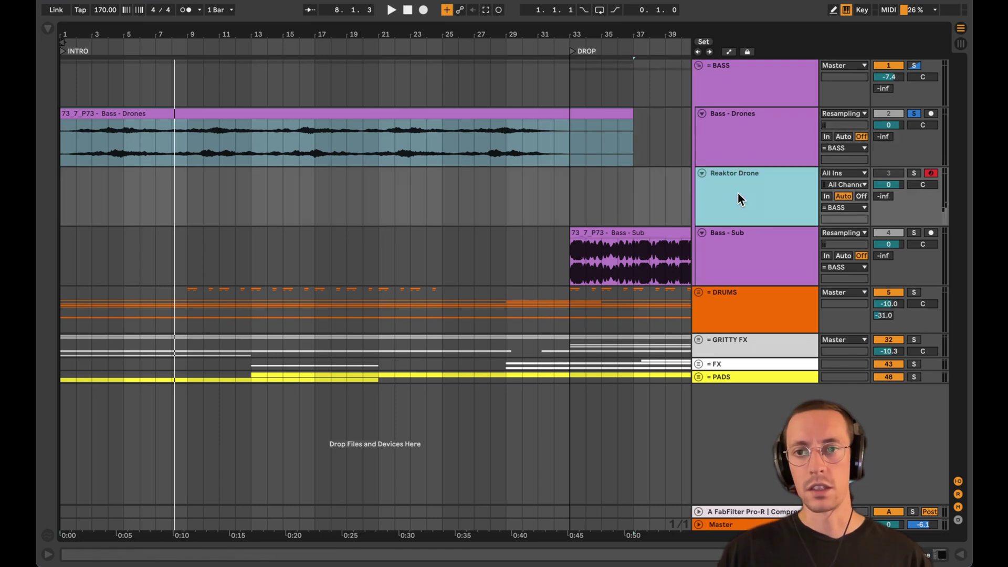
{"action": "left_click", "coordinate": [940, 556]}
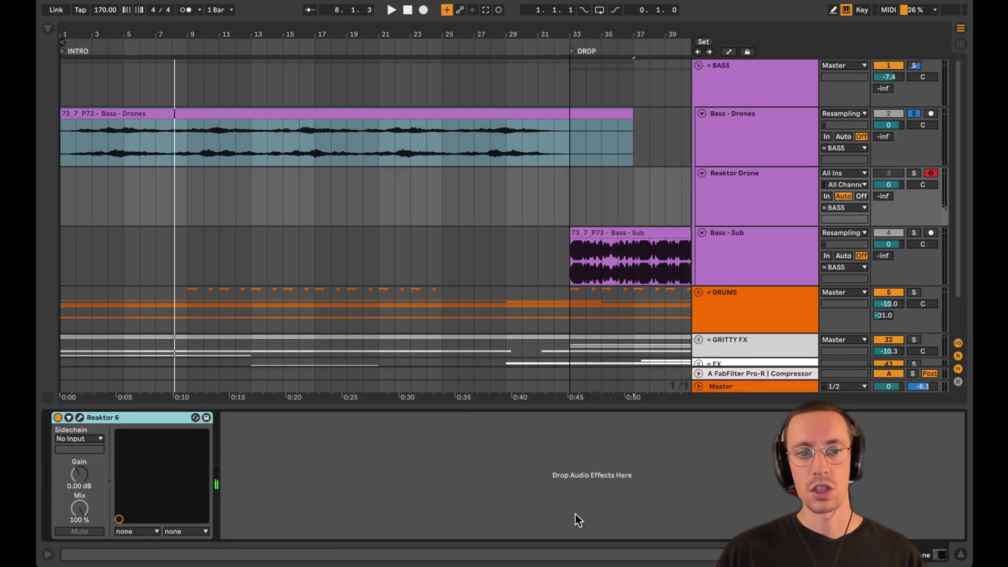
{"action": "left_click", "coordinate": [80, 418]}
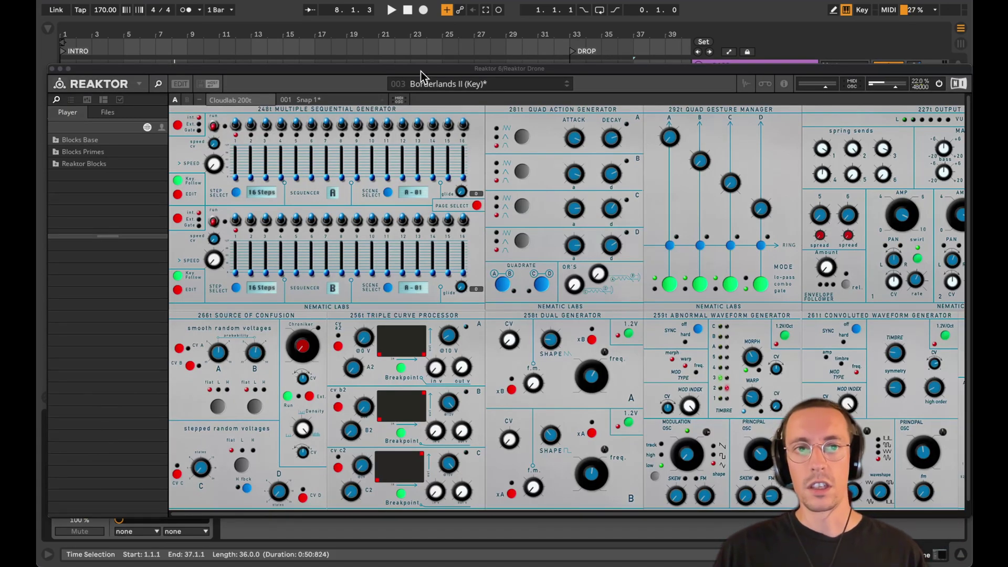
{"action": "left_click_drag", "start_coordinate": [421, 71], "coordinate": [402, 58]}
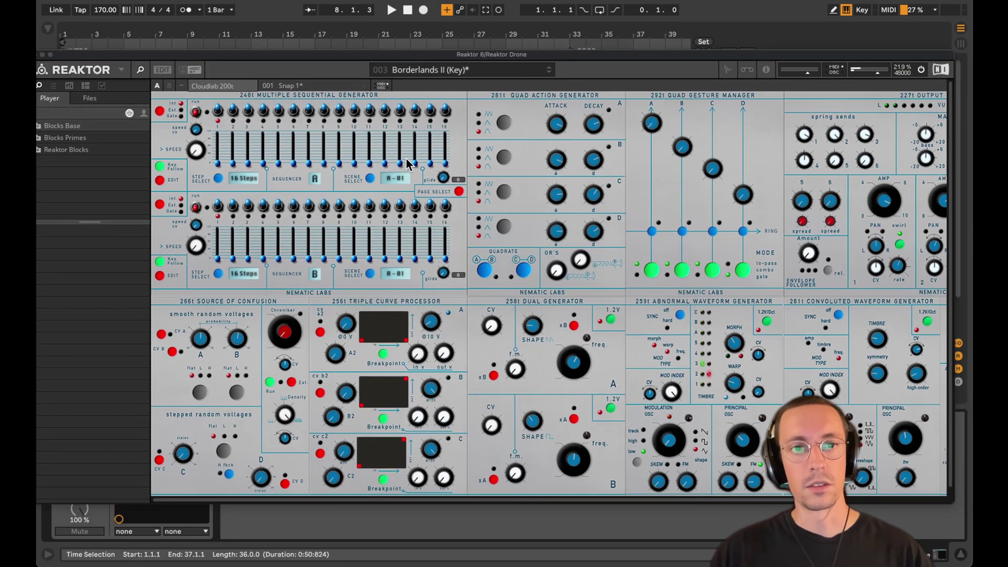
{"action": "left_click_drag", "start_coordinate": [457, 56], "coordinate": [474, 234]}
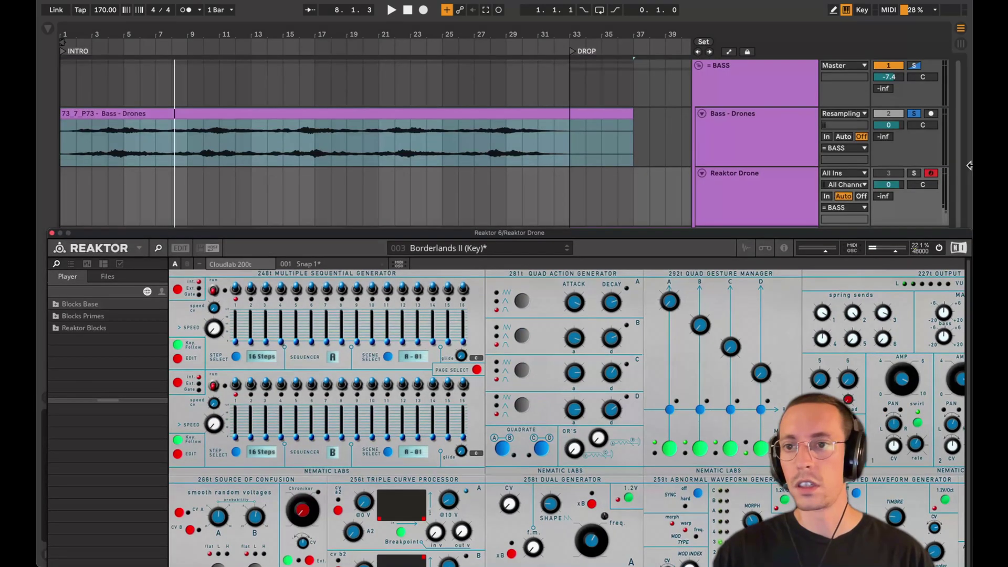
- Solo the Reaktor Drone track to hear the Borderlands II patch, and turn down Reaktor's main output level
{"action": "left_click", "coordinate": [912, 174]}
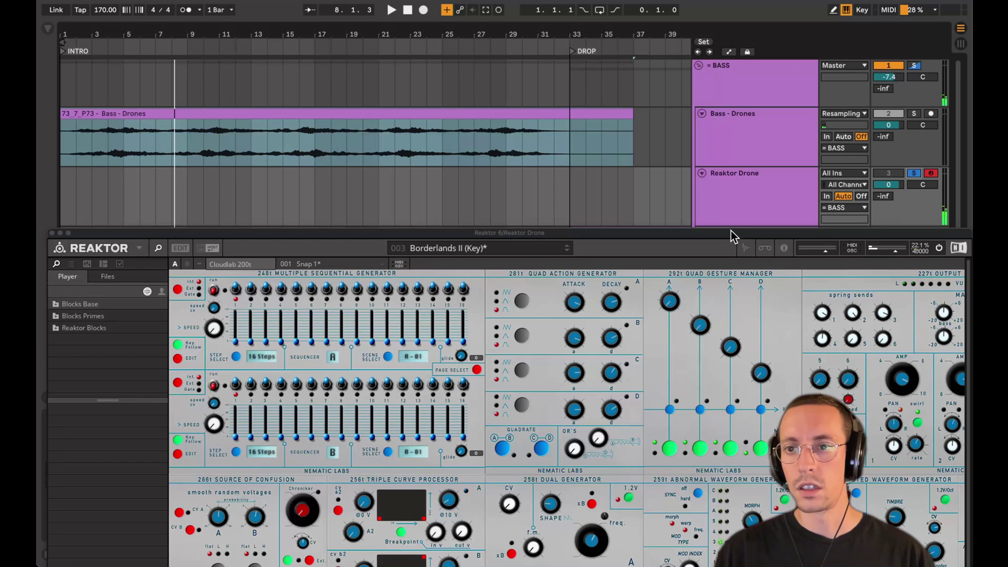
{"action": "left_click_drag", "start_coordinate": [731, 230], "coordinate": [712, 95]}
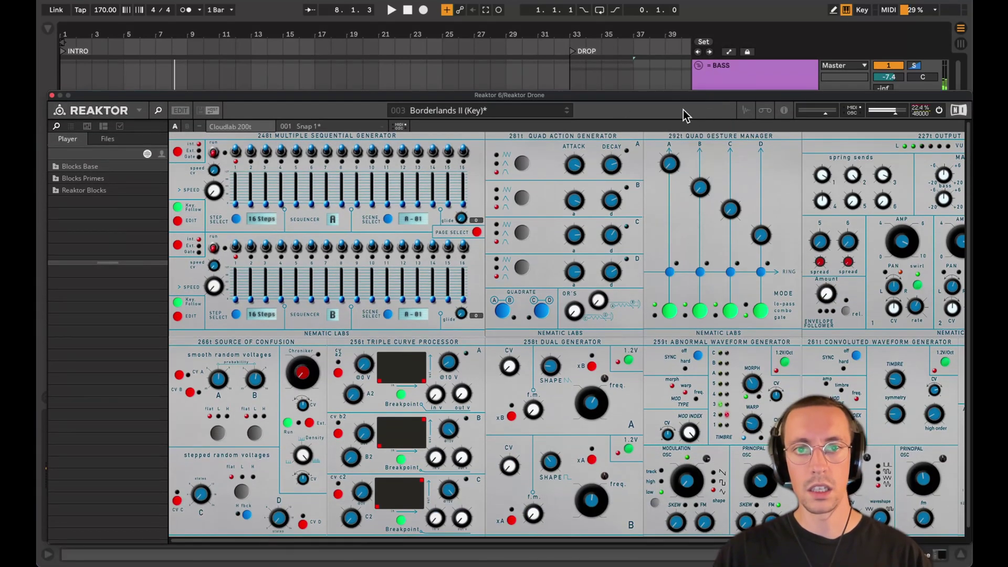
{"action": "left_click_drag", "start_coordinate": [613, 96], "coordinate": [590, 74]}
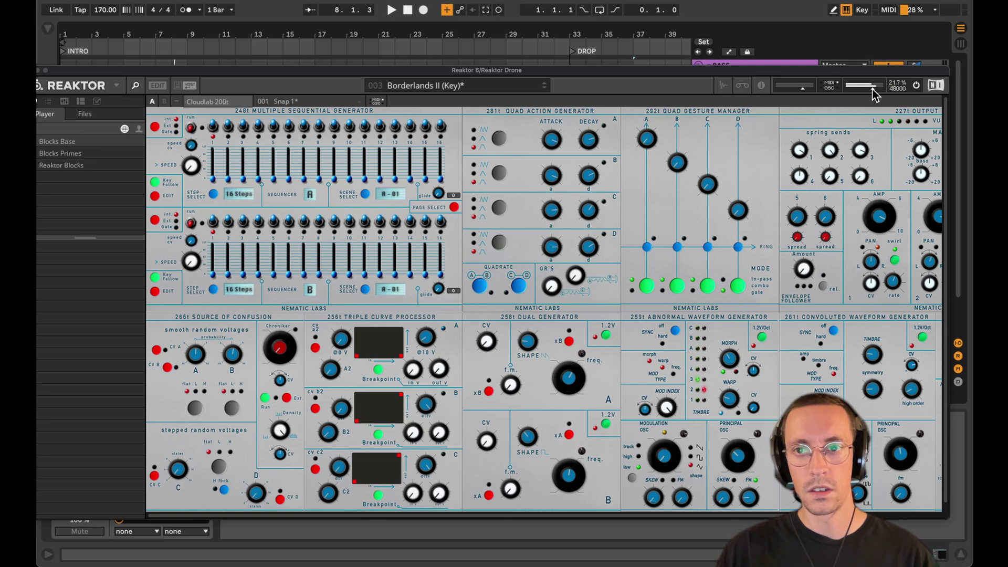
{"action": "left_click_drag", "start_coordinate": [873, 90], "coordinate": [872, 93]}
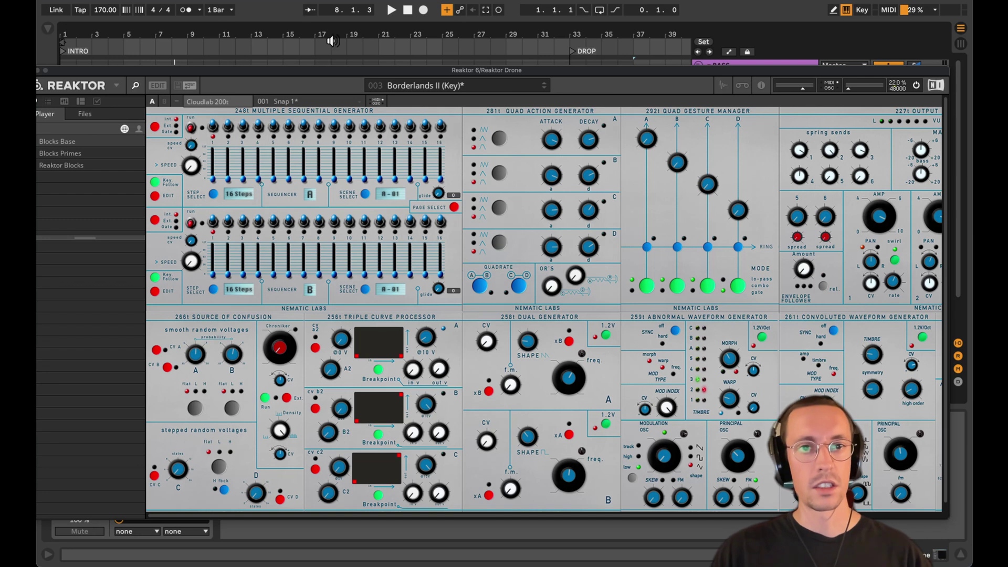
- Close the Reaktor window and collapse the Reaktor Drone track to a compact row
{"action": "left_click_drag", "start_coordinate": [346, 70], "coordinate": [360, 56]}
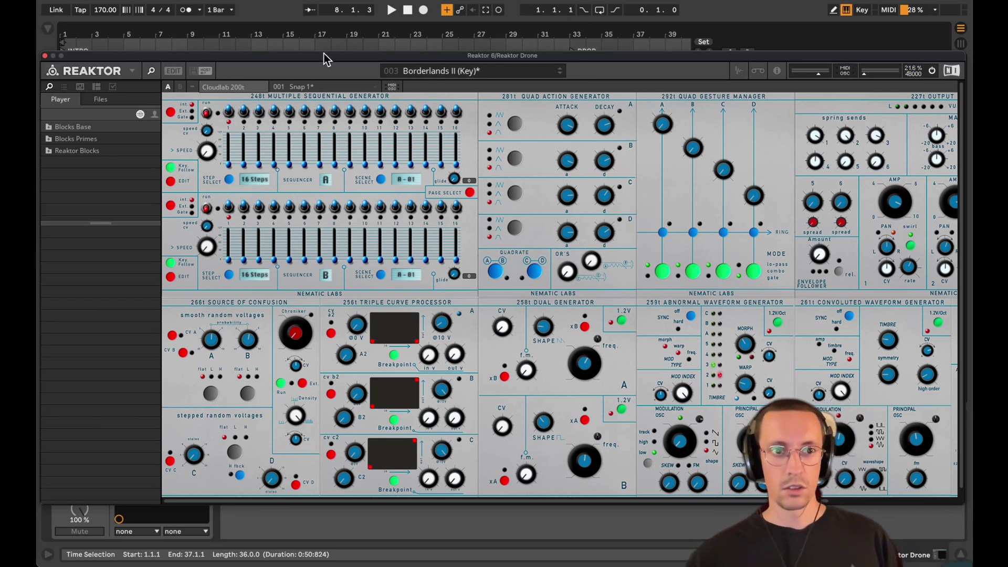
{"action": "left_click_drag", "start_coordinate": [312, 59], "coordinate": [314, 51]}
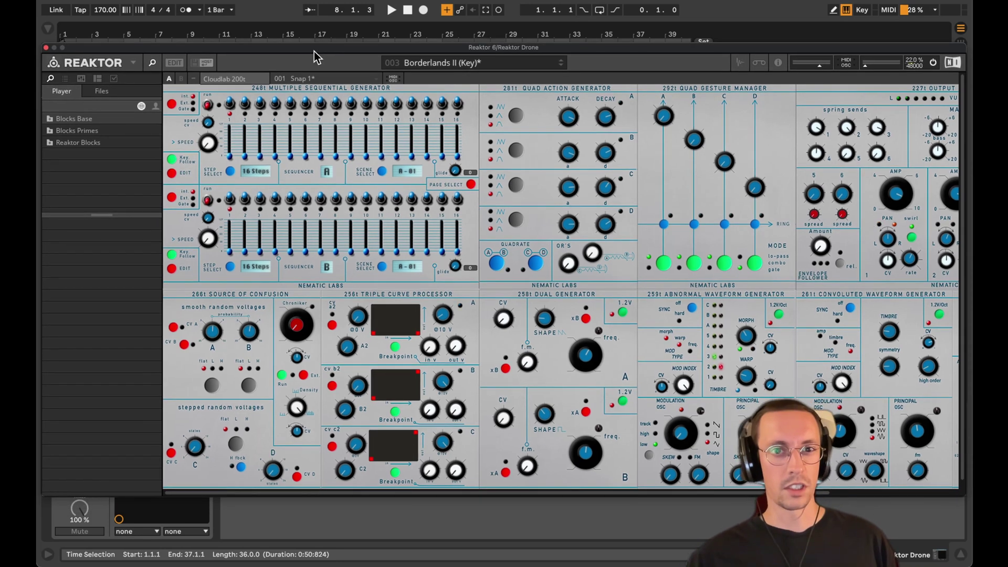
{"action": "left_click", "coordinate": [47, 49]}
{"action": "left_click", "coordinate": [706, 181]}
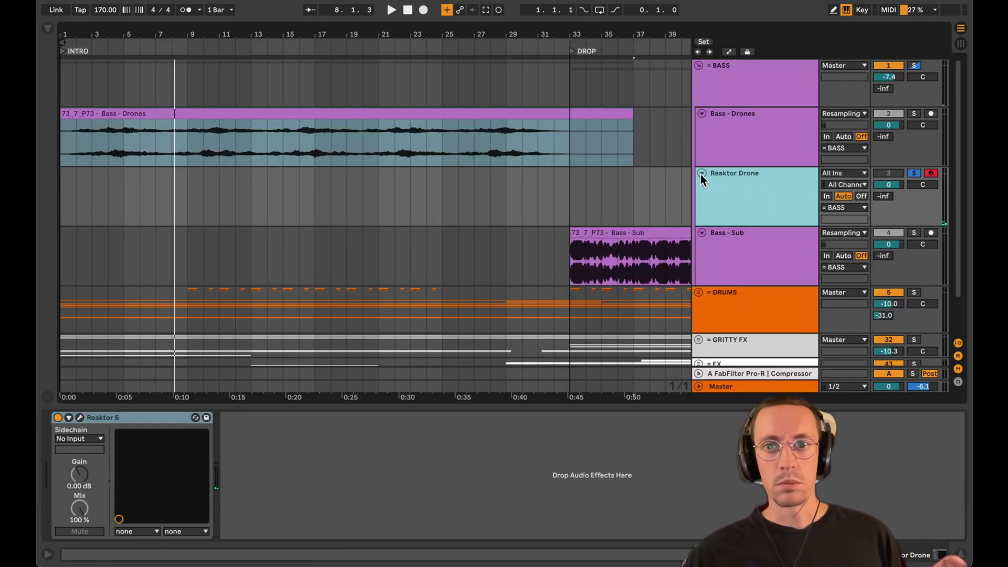
{"action": "left_click", "coordinate": [701, 173]}
{"action": "key", "text": "minus"}
{"action": "left_click", "coordinate": [205, 142]}
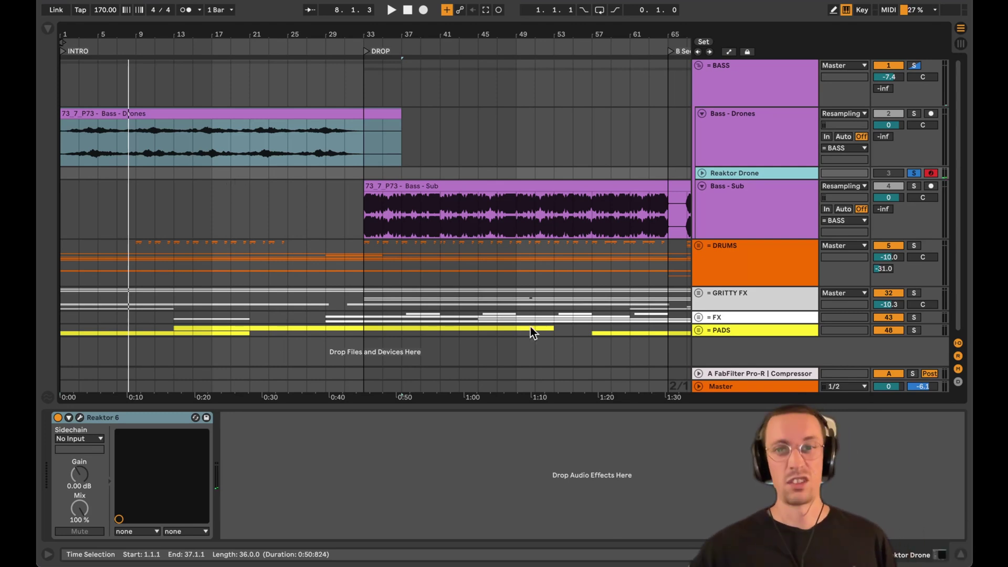
- Unfold the DRUMS group and hide the device view
{"action": "left_click", "coordinate": [702, 275]}
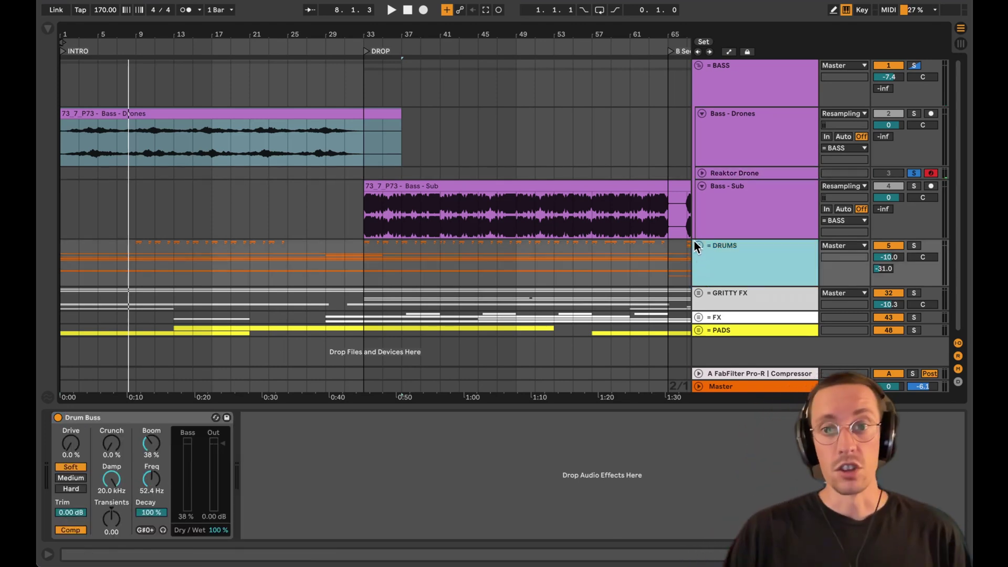
{"action": "left_click", "coordinate": [698, 245]}
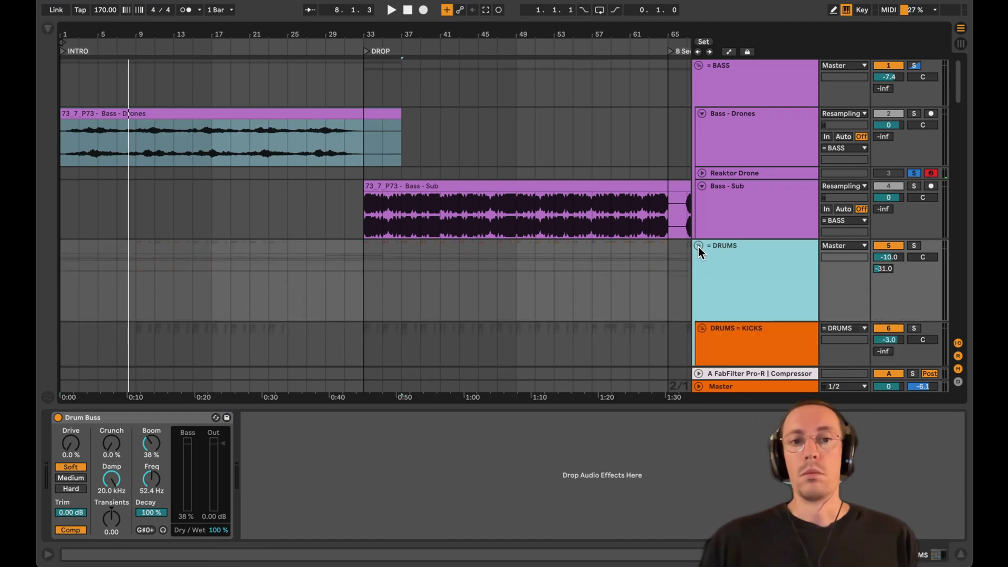
{"action": "scroll", "coordinate": [645, 209], "scroll_direction": "down", "scroll_amount": 5}
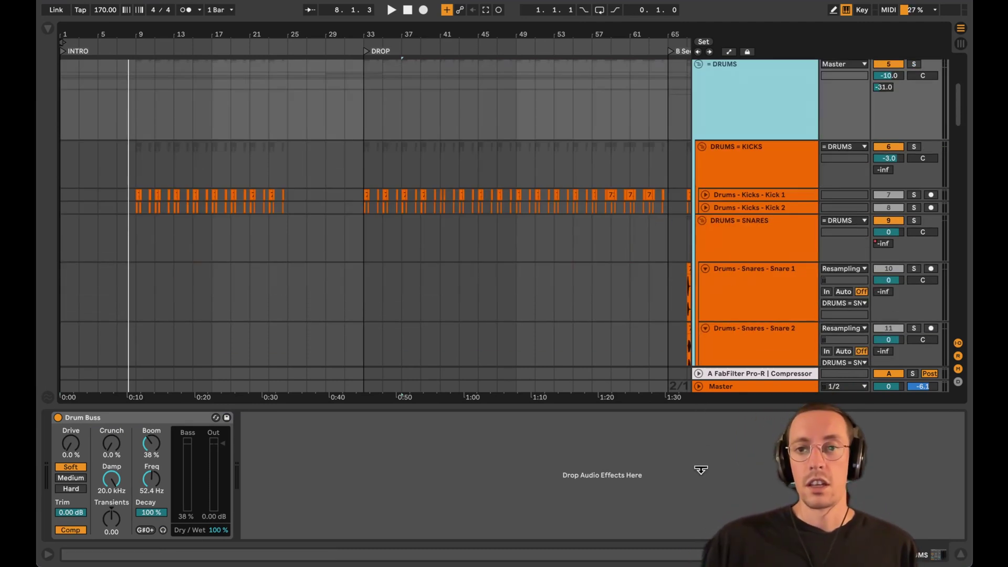
{"action": "key", "text": "ctrl+alt+l"}
- Collapse the hat tracks to compact rows and leave all the DRUMS subgroups folded
{"action": "left_click", "coordinate": [701, 221], "text": "alt"}
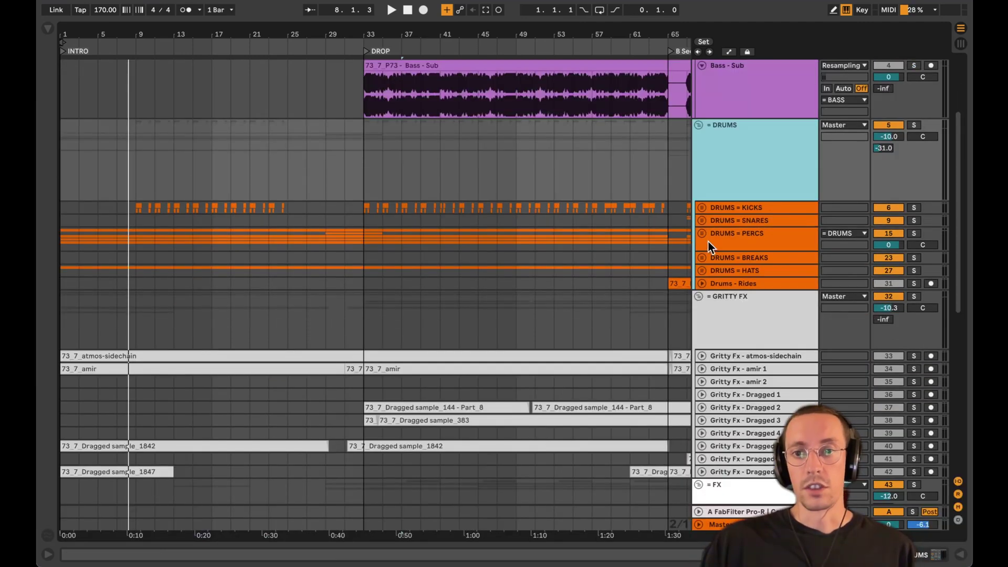
{"action": "left_click", "coordinate": [702, 271]}
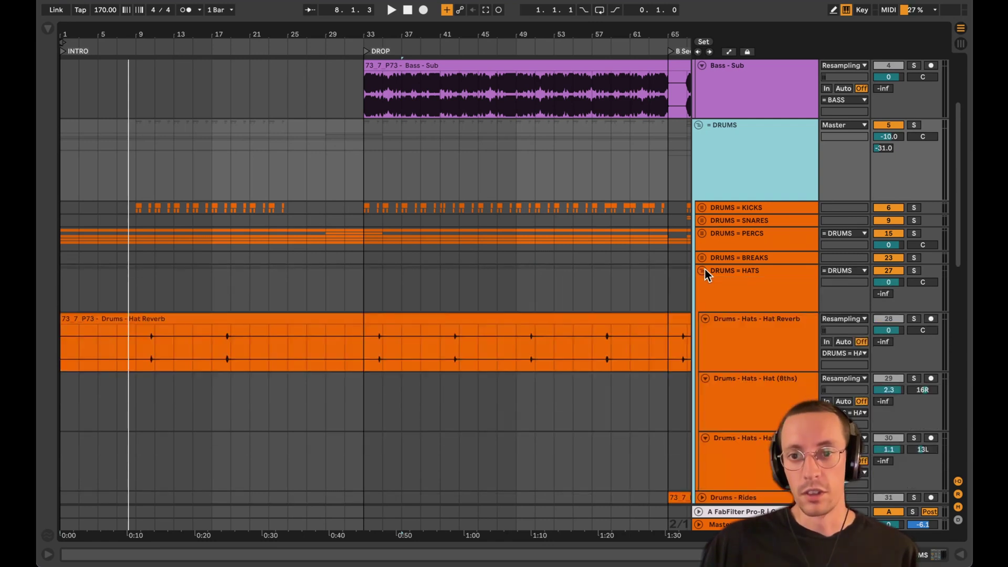
{"action": "scroll", "coordinate": [704, 269], "scroll_direction": "down", "scroll_amount": 4}
{"action": "left_click", "coordinate": [706, 198], "text": "alt"}
{"action": "scroll", "coordinate": [706, 173], "scroll_direction": "up", "scroll_amount": 2}
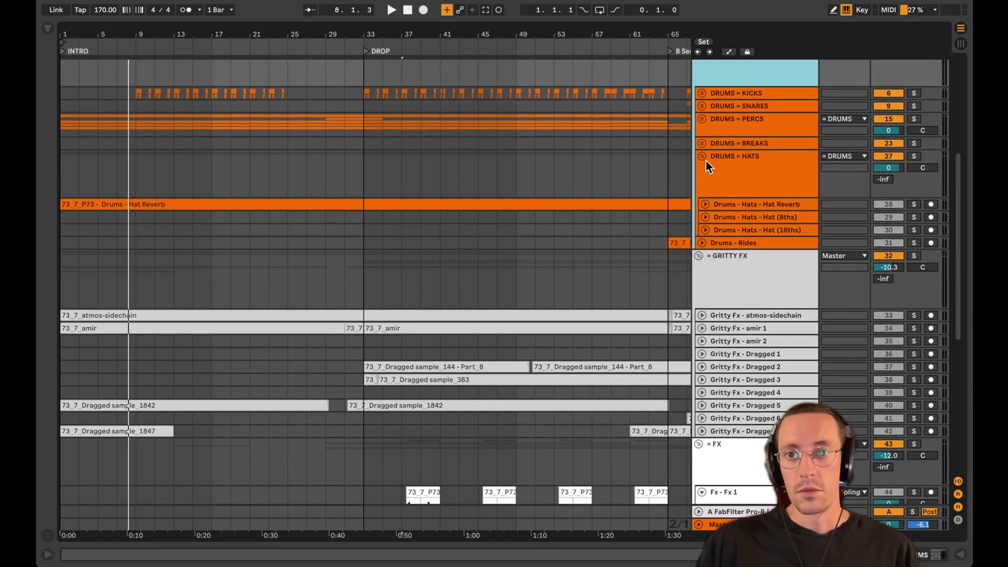
{"action": "left_click", "coordinate": [701, 144]}
{"action": "left_click", "coordinate": [701, 145]}
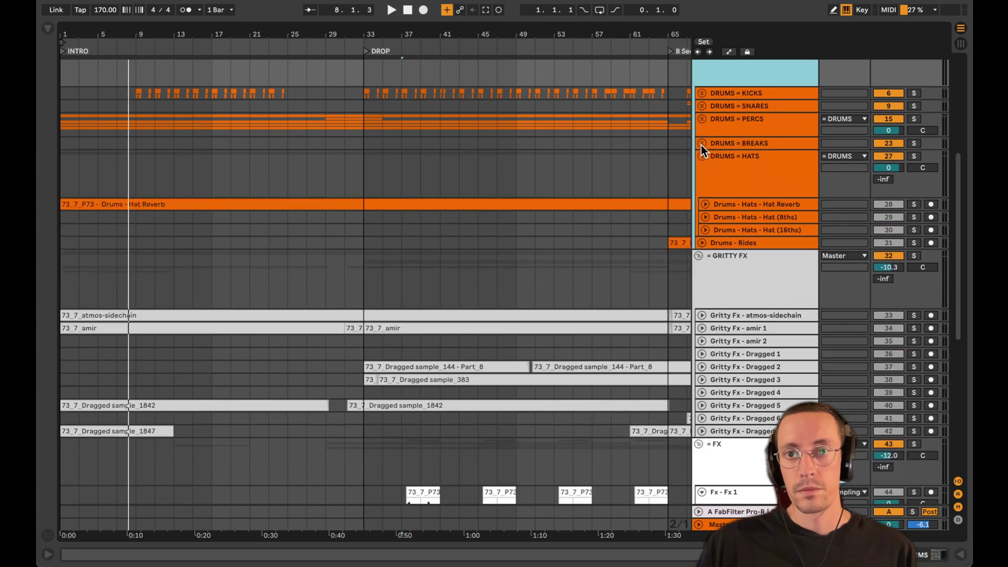
{"action": "left_click", "coordinate": [701, 156]}
{"action": "scroll", "coordinate": [703, 157], "scroll_direction": "up", "scroll_amount": 5}
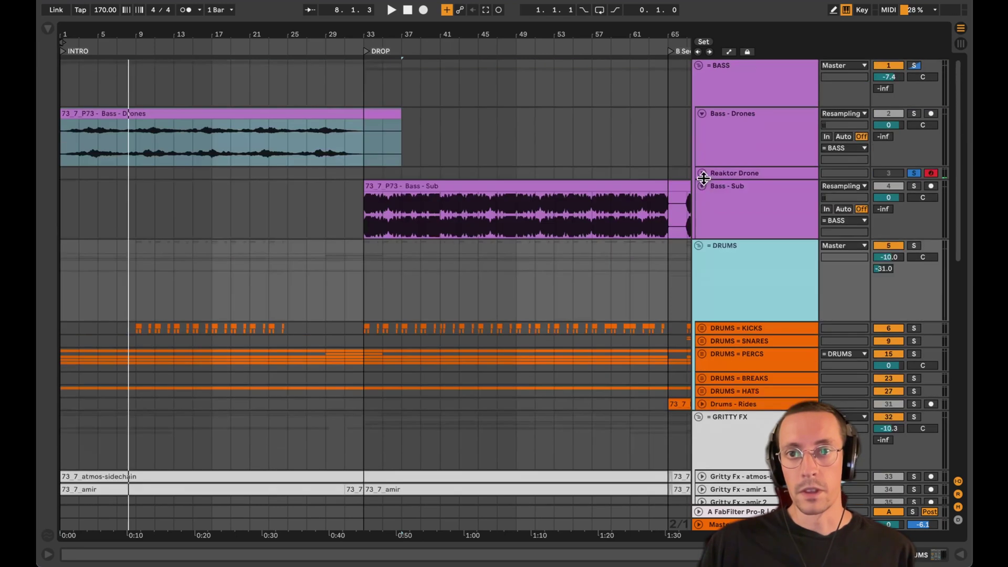
- Show the arrangement's full length and select the first Bass - Drones clip and the first Bass - Sub clip
{"action": "left_click", "coordinate": [412, 186]}
{"action": "left_click", "coordinate": [204, 103]}
{"action": "left_click", "coordinate": [204, 117]}
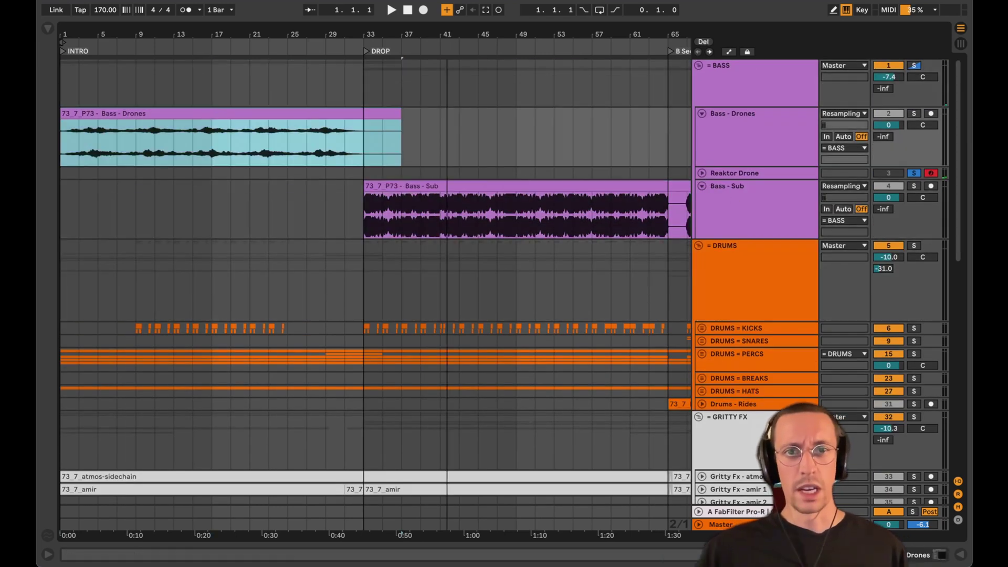
{"action": "key", "text": "w"}
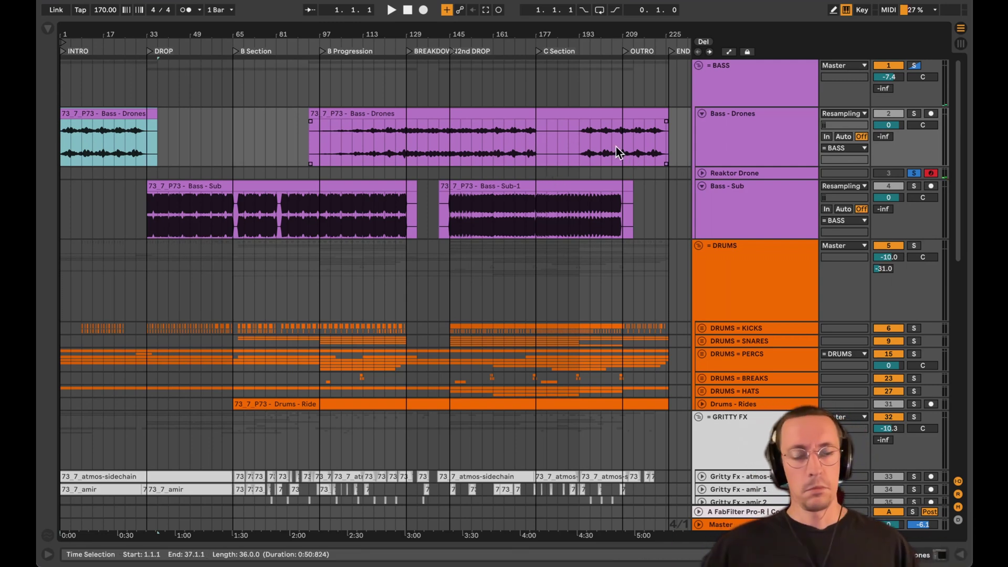
{"action": "left_click", "coordinate": [152, 186]}
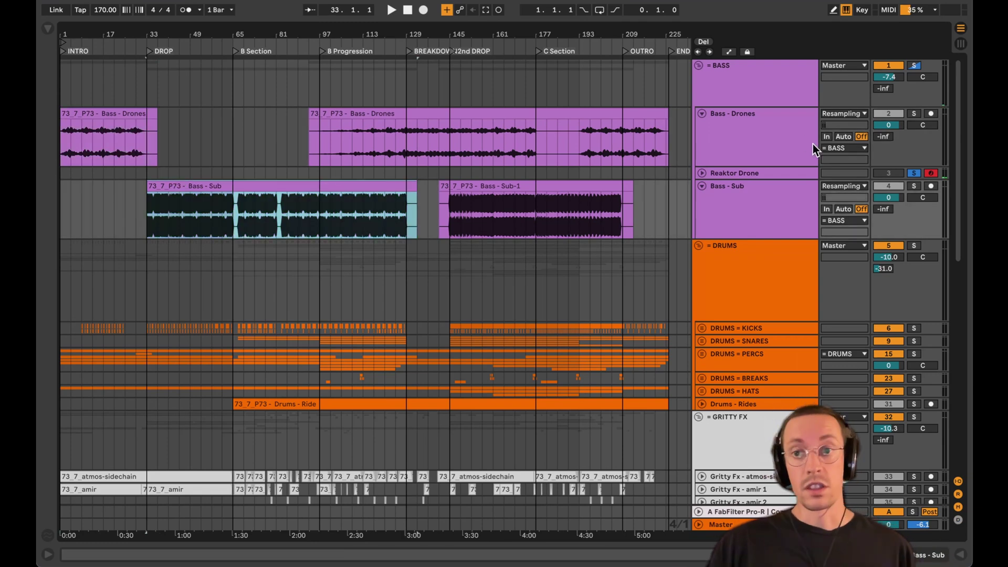
{"action": "left_click_drag", "start_coordinate": [182, 39], "coordinate": [179, 74]}
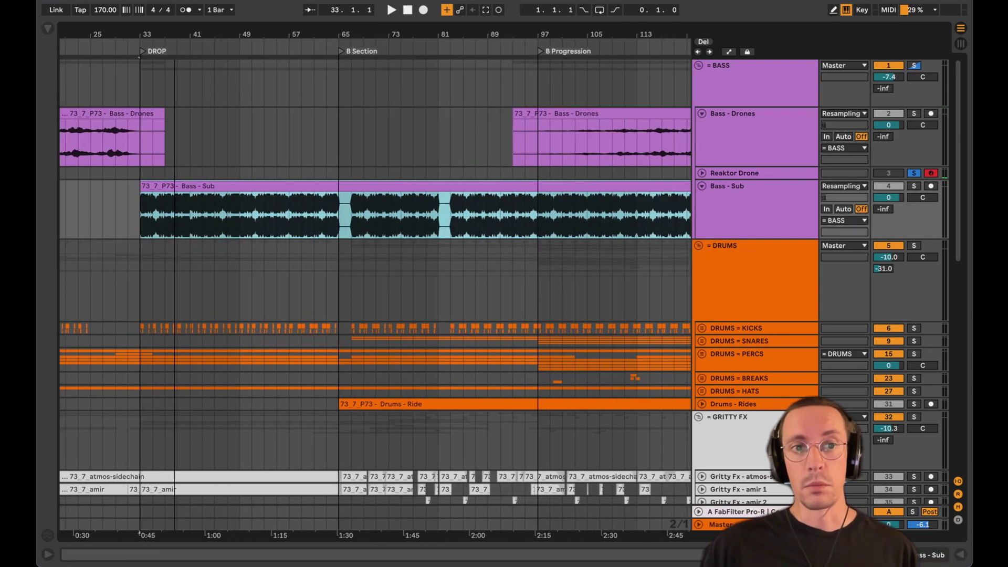
{"action": "scroll", "coordinate": [243, 189], "scroll_direction": "down", "scroll_amount": 5}
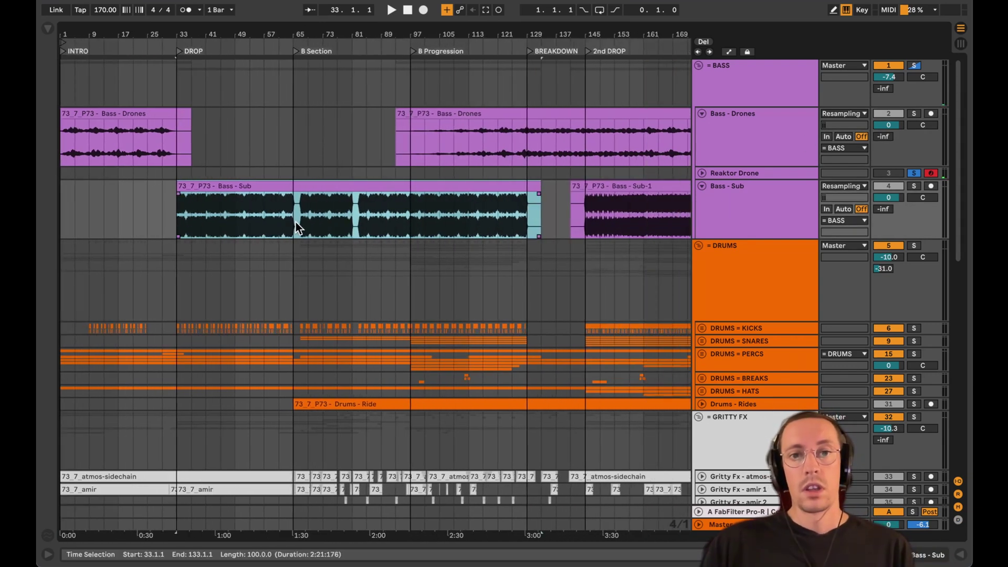
- Solo the Bass - Sub track, play its first clip with the SPAN analyzer open on the Master, and close the analyzer
{"action": "left_click", "coordinate": [914, 186]}
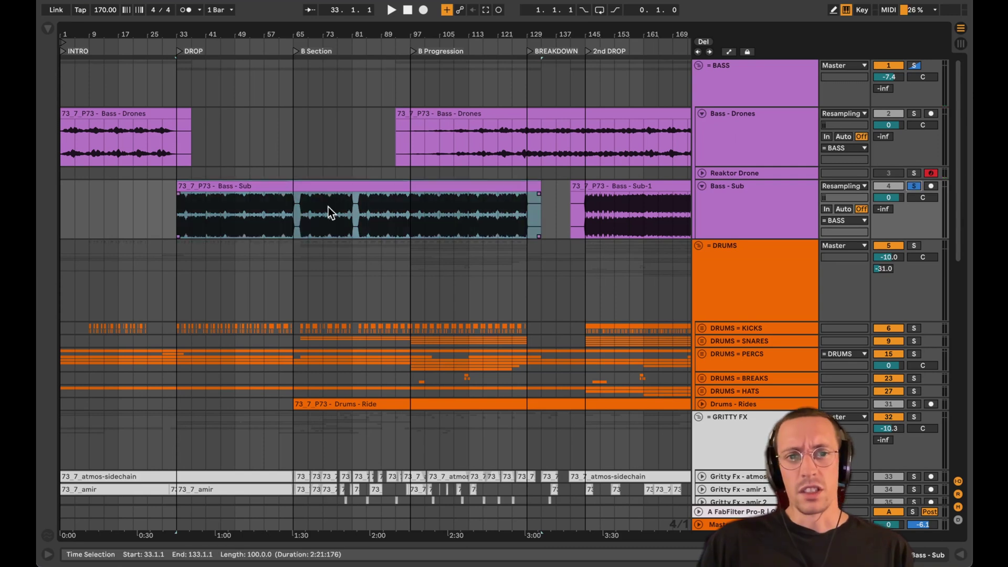
{"action": "left_click", "coordinate": [210, 186]}
{"action": "key", "text": "space"}
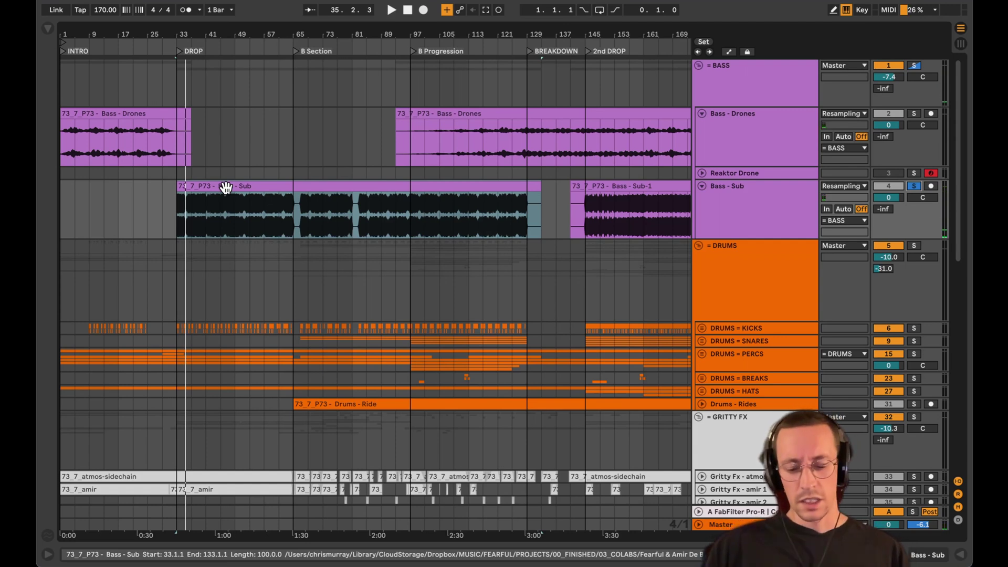
{"action": "key", "text": "super+alt+p"}
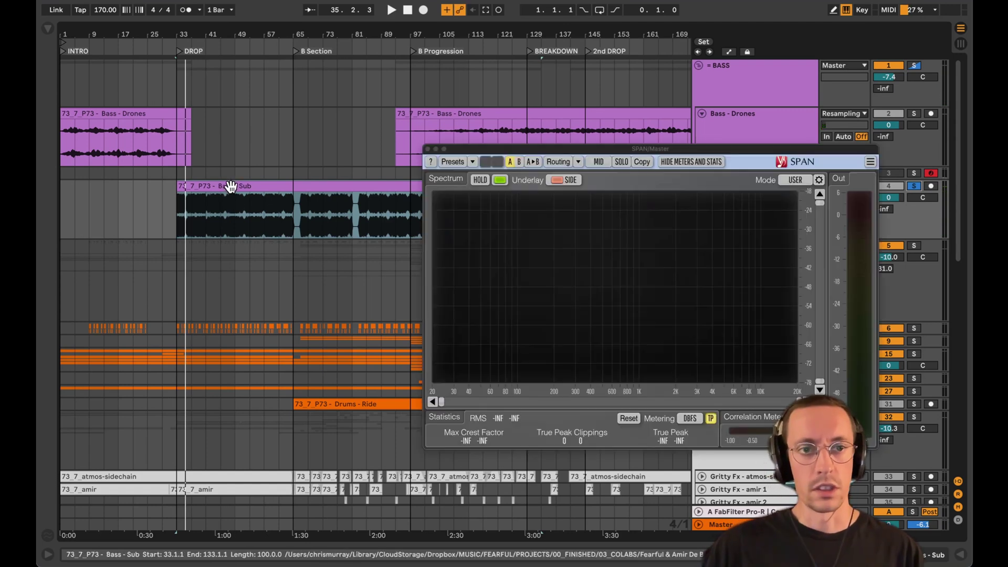
{"action": "key", "text": "space"}
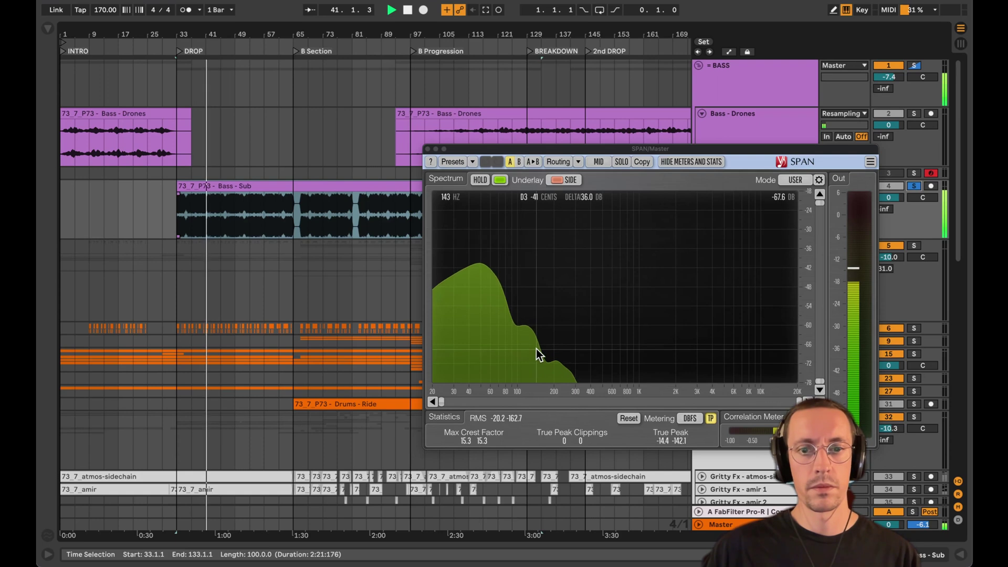
{"action": "left_click", "coordinate": [429, 149]}
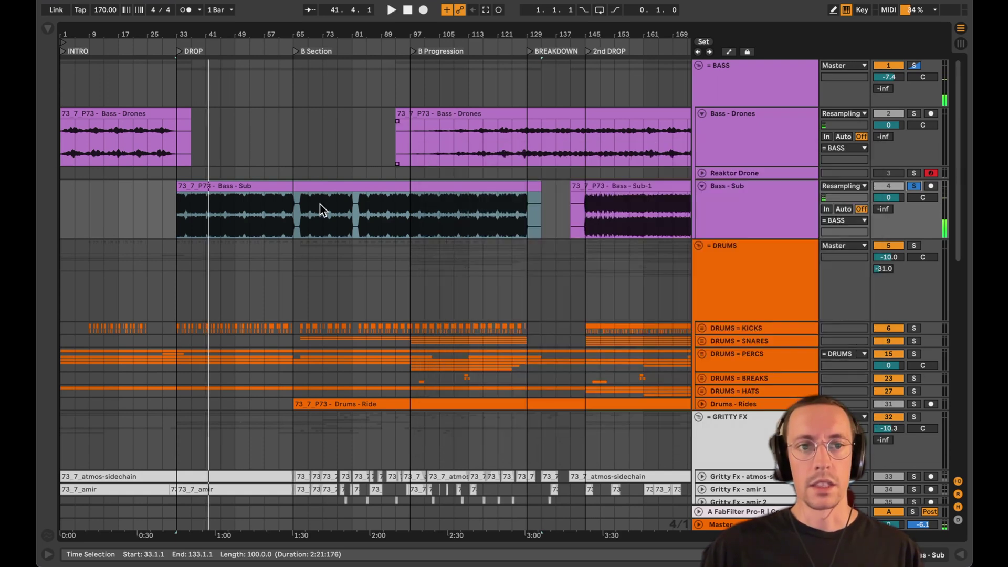
- Place the insert marker on the Bass - Sub track at bars 49, 89 and 145 to point out its sections
{"action": "left_click", "coordinate": [234, 213]}
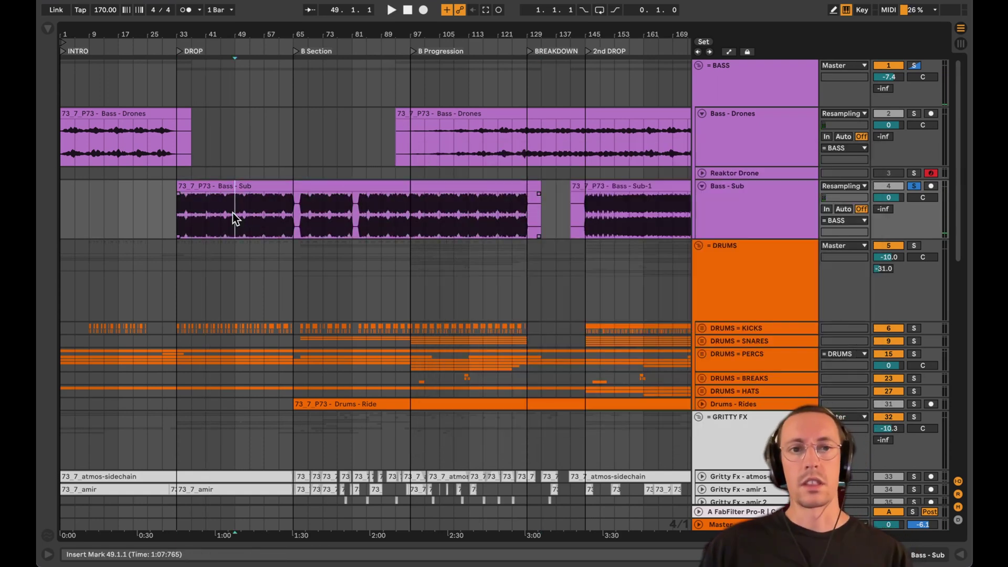
{"action": "left_click", "coordinate": [382, 218]}
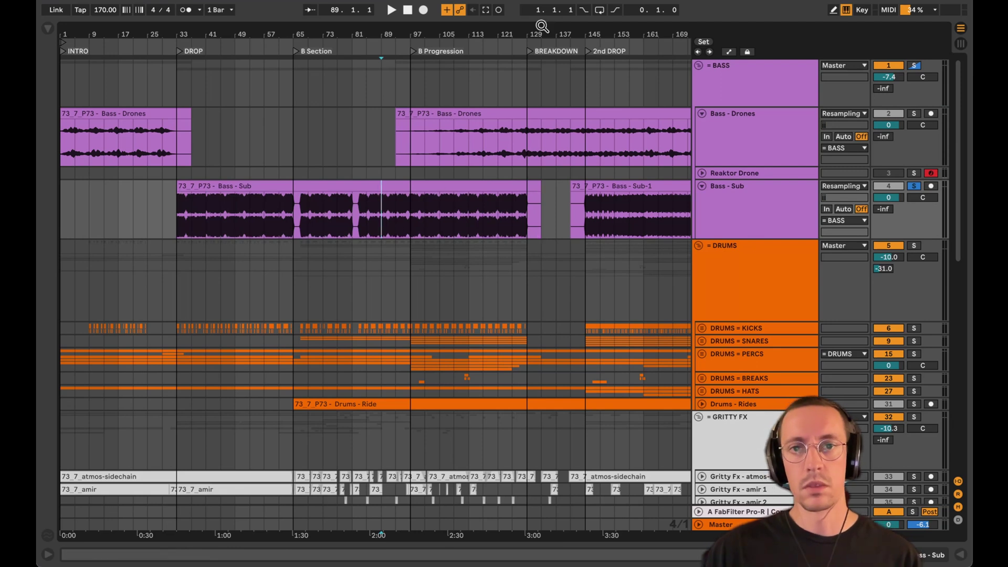
{"action": "scroll", "coordinate": [392, 222], "scroll_direction": "right", "scroll_amount": 3}
{"action": "scroll", "coordinate": [457, 222], "scroll_direction": "right", "scroll_amount": 2}
{"action": "left_click", "coordinate": [420, 221]}
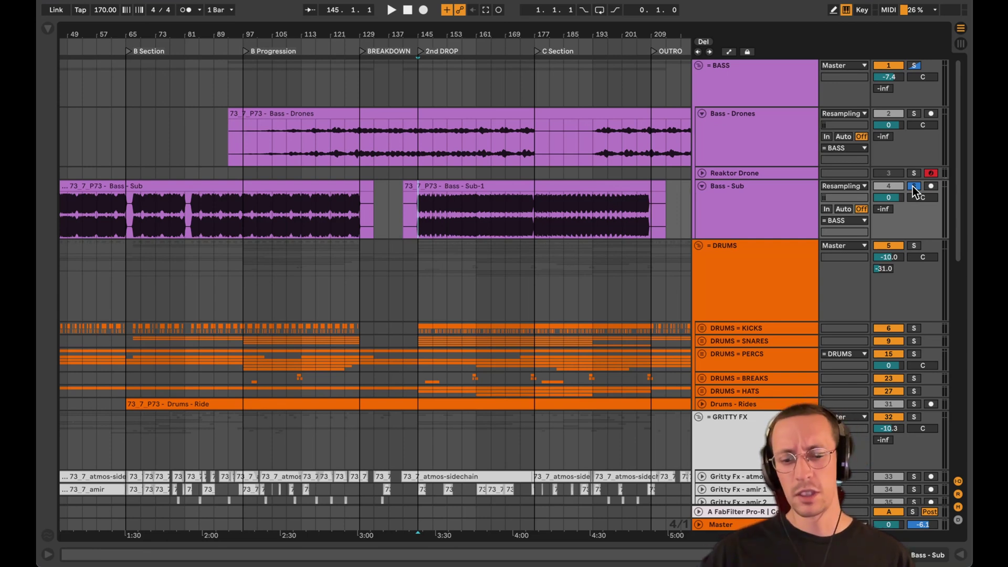
- Solo the DRUMS group and play it from the first drop at bar 33
{"action": "left_click_drag", "start_coordinate": [198, 31], "coordinate": [288, 67]}
{"action": "left_click", "coordinate": [228, 147]}
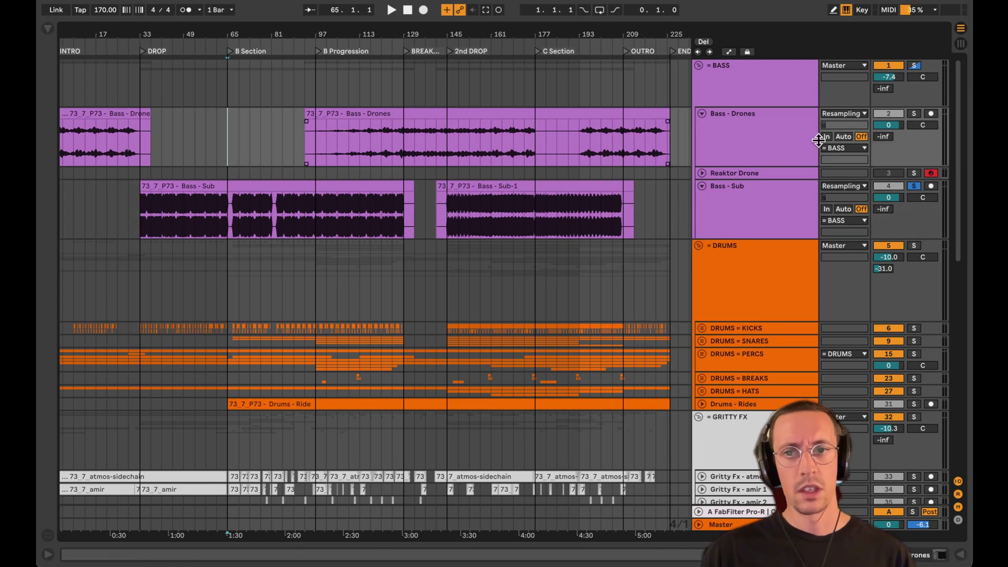
{"action": "left_click", "coordinate": [913, 246]}
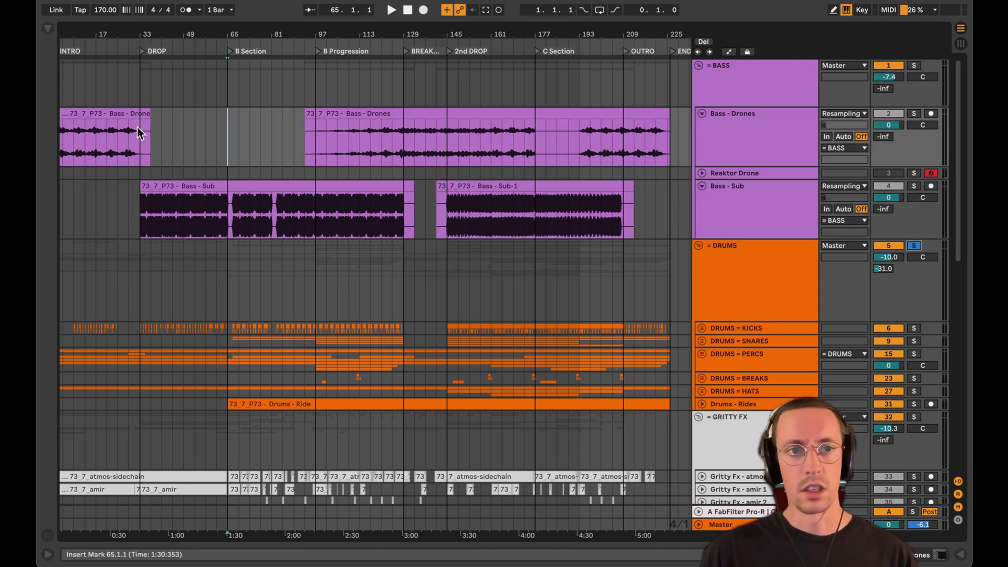
{"action": "left_click", "coordinate": [140, 131]}
{"action": "key", "text": "space"}
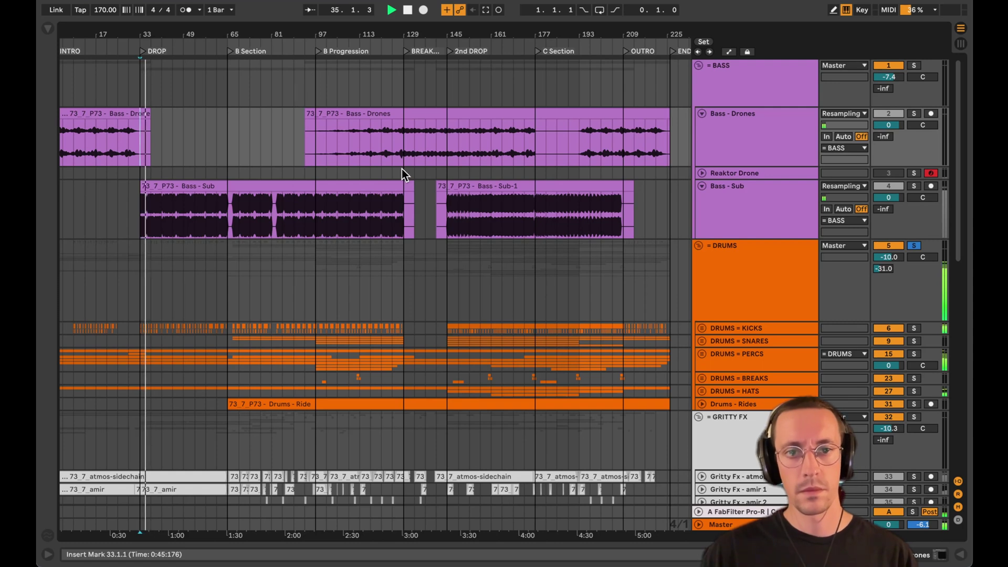
{"action": "key", "text": "space"}
- Play the soloed drums from the 2nd DROP at bar 145
{"action": "left_click", "coordinate": [446, 169]}
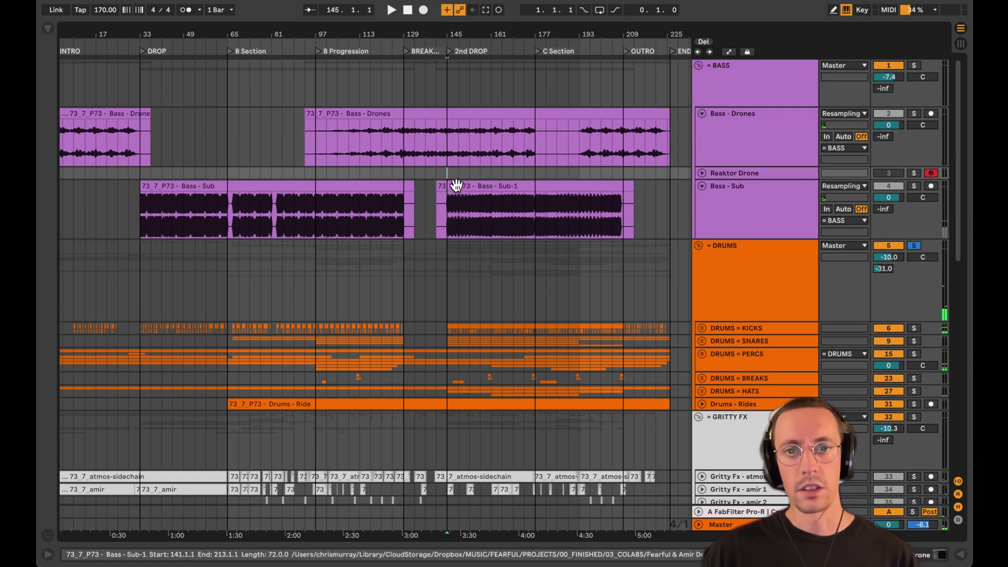
{"action": "key", "text": "space"}
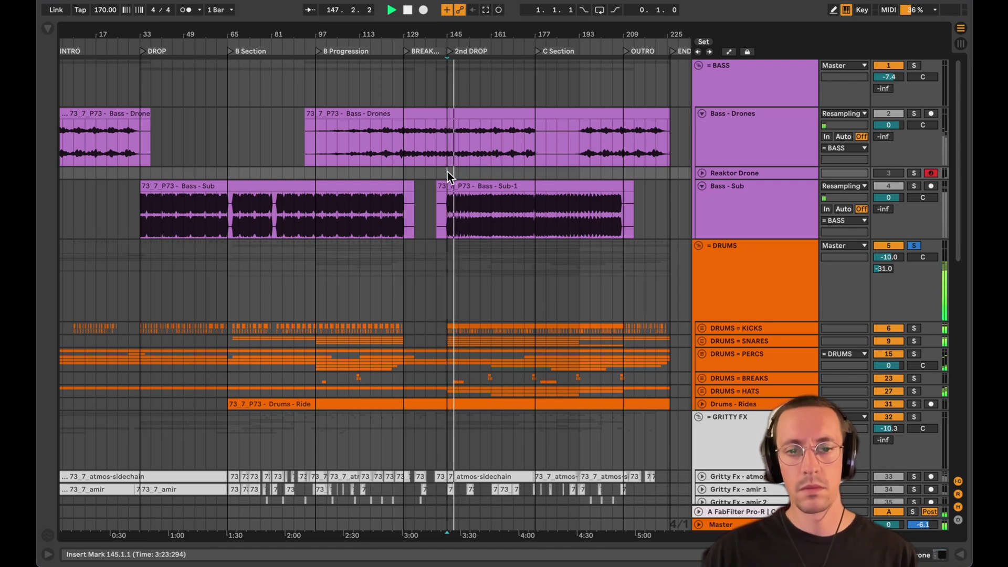
{"action": "key", "text": "space"}
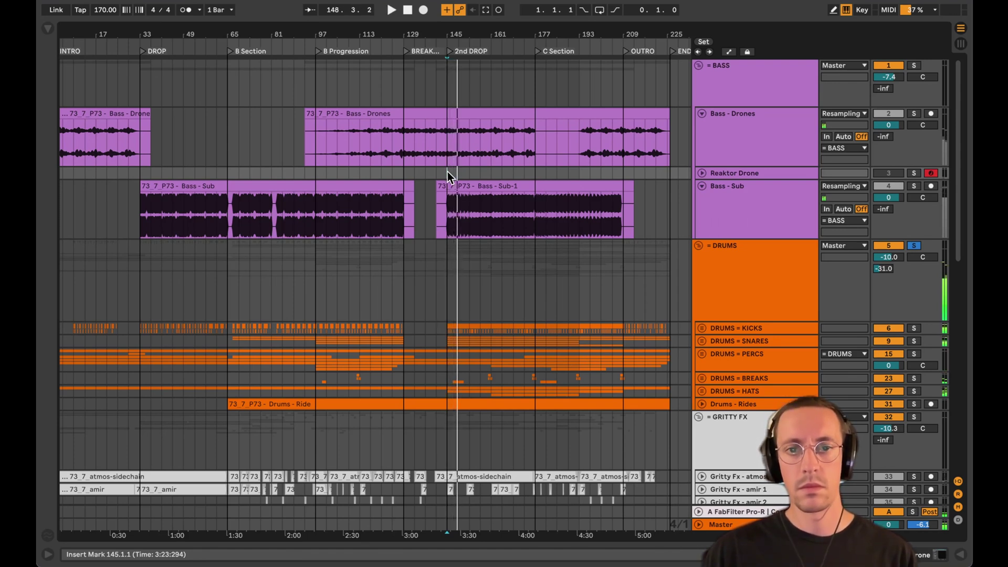
- Solo the Bass - Sub track and set the playback start to bar 145 on its second clip
{"action": "left_click", "coordinate": [473, 186]}
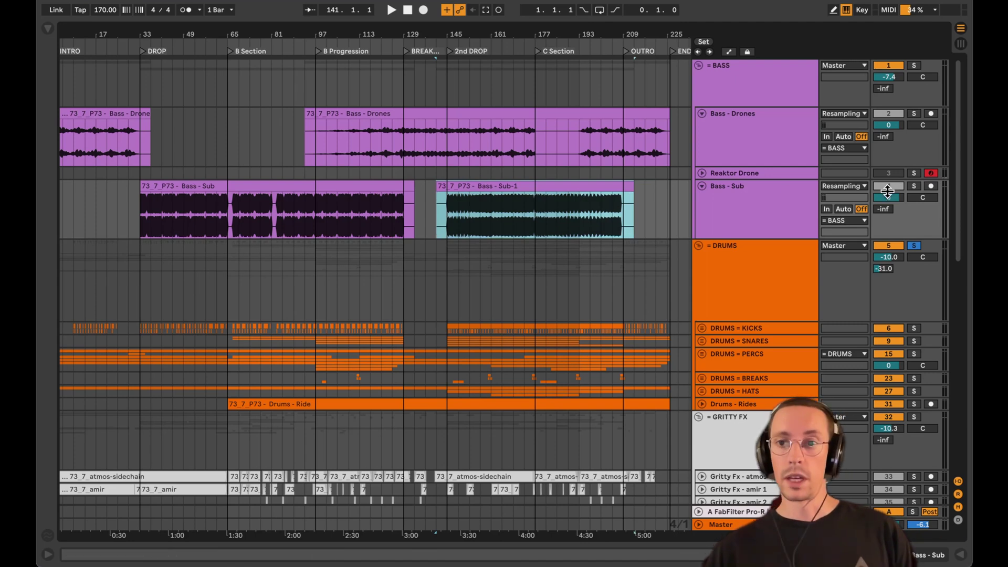
{"action": "left_click", "coordinate": [913, 186]}
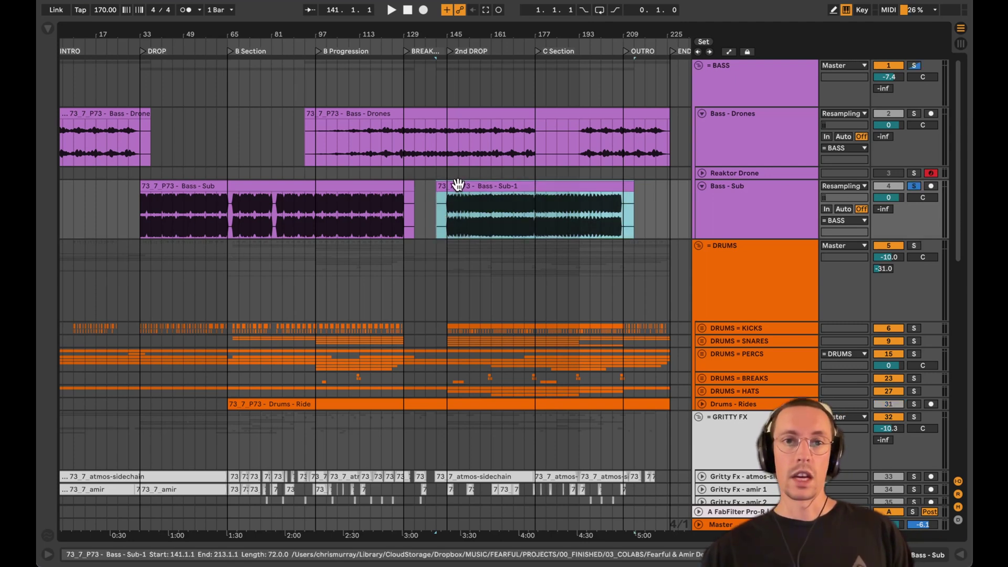
{"action": "left_click", "coordinate": [446, 215]}
{"action": "left_click_drag", "start_coordinate": [477, 38], "coordinate": [441, 180]}
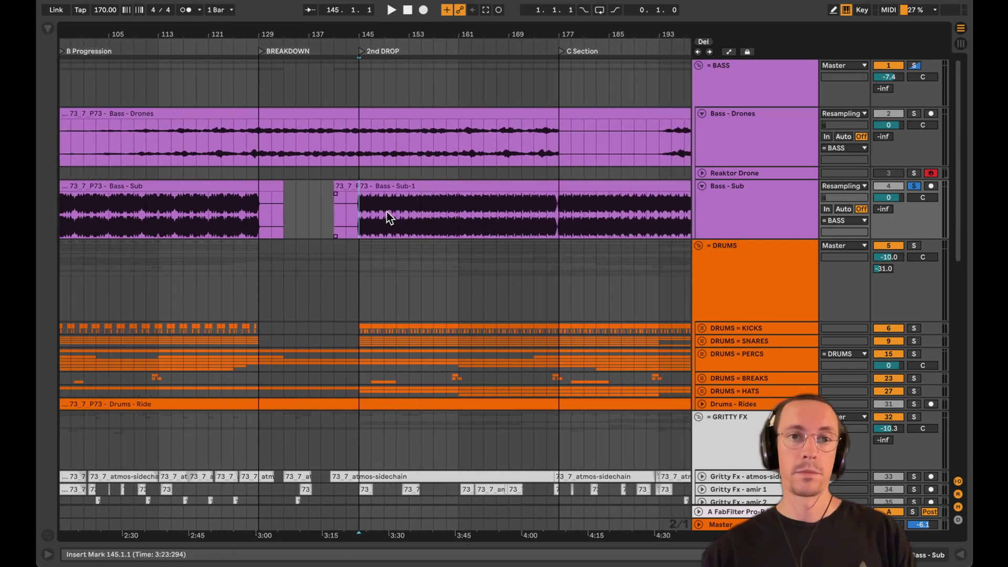
{"action": "left_click_drag", "start_coordinate": [346, 38], "coordinate": [315, 150]}
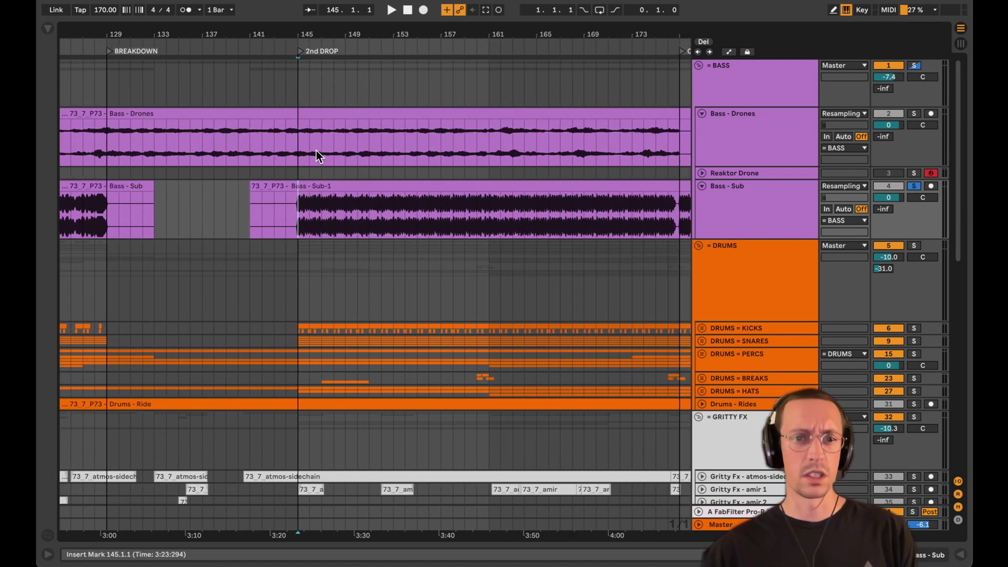
- Play the second sub clip, inspect its low frequencies in the SPAN analyzer, and close the analyzer
{"action": "key", "text": "space"}
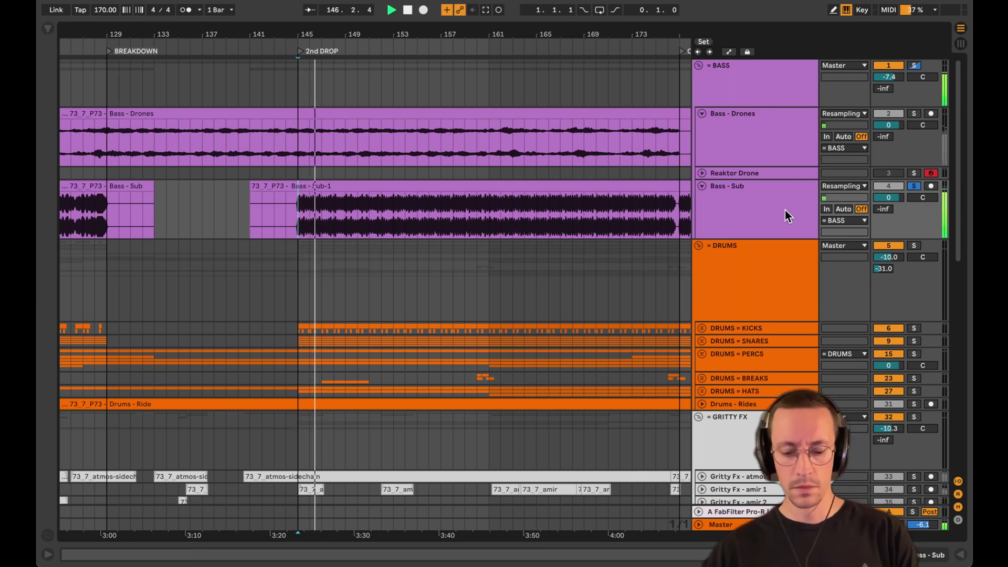
{"action": "key", "text": "ctrl+alt+p"}
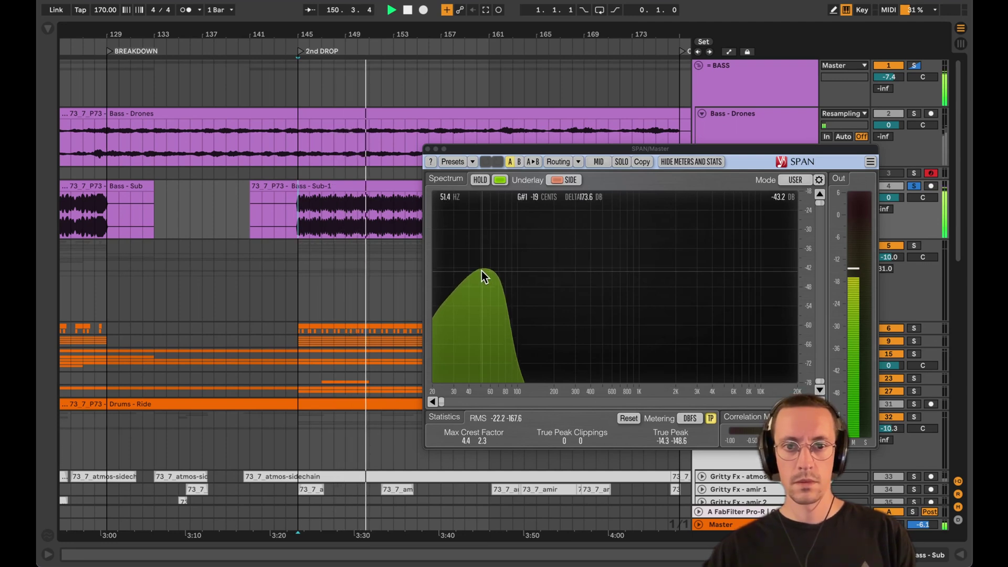
{"action": "key", "text": "space"}
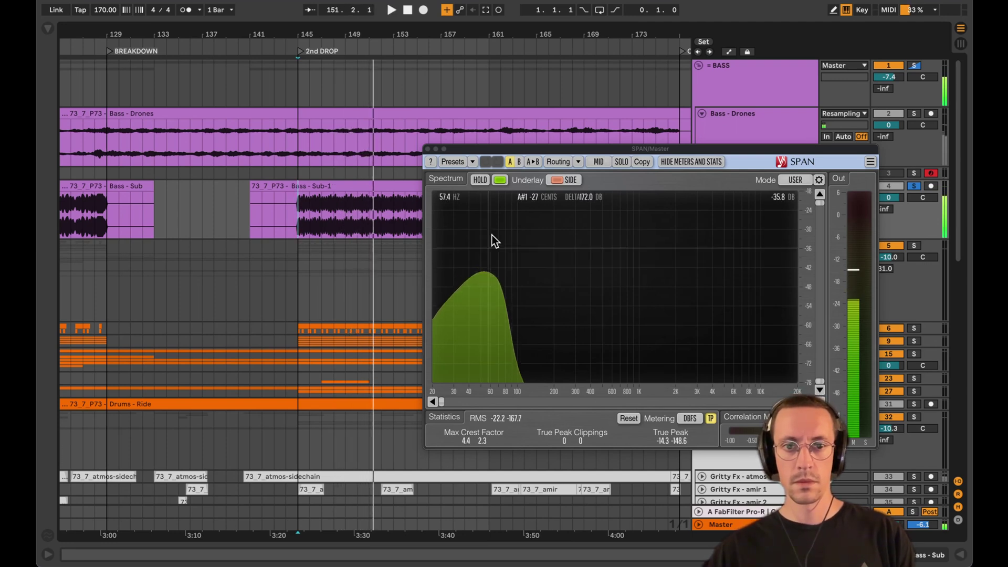
{"action": "left_click", "coordinate": [426, 149]}
- Look over the GRITTY FX and FX tracks across the arrangement, and select the Bass - Sub track
{"action": "left_click_drag", "start_coordinate": [400, 34], "coordinate": [407, 17]}
{"action": "left_click_drag", "start_coordinate": [471, 34], "coordinate": [472, 37]}
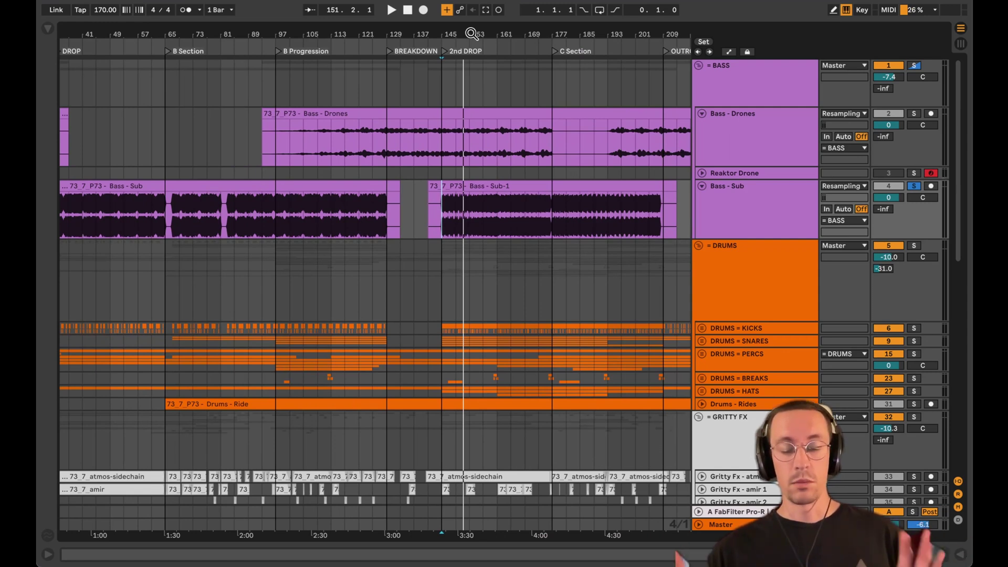
{"action": "scroll", "coordinate": [503, 160], "scroll_direction": "down", "scroll_amount": 10}
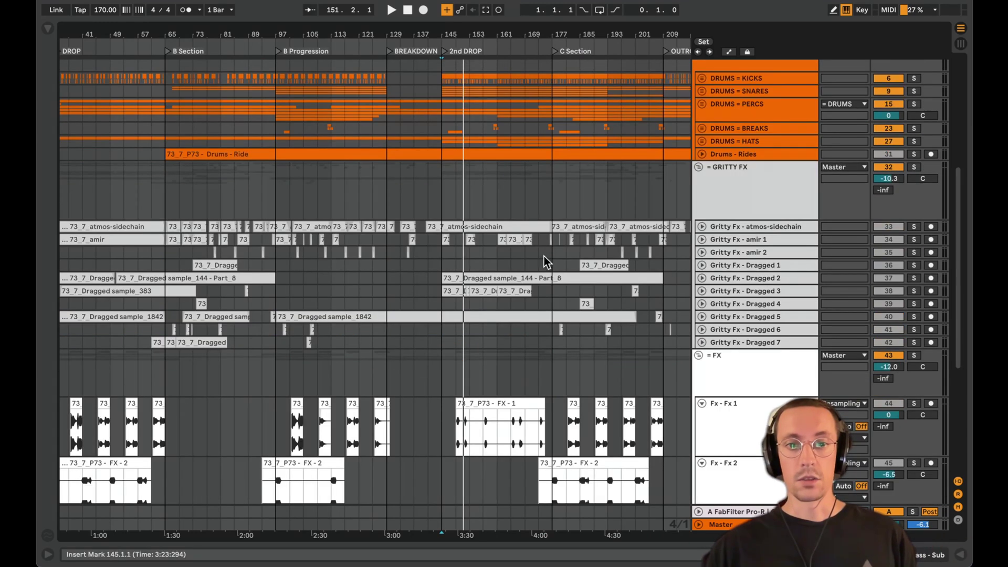
{"action": "scroll", "coordinate": [315, 265], "scroll_direction": "up", "scroll_amount": 2}
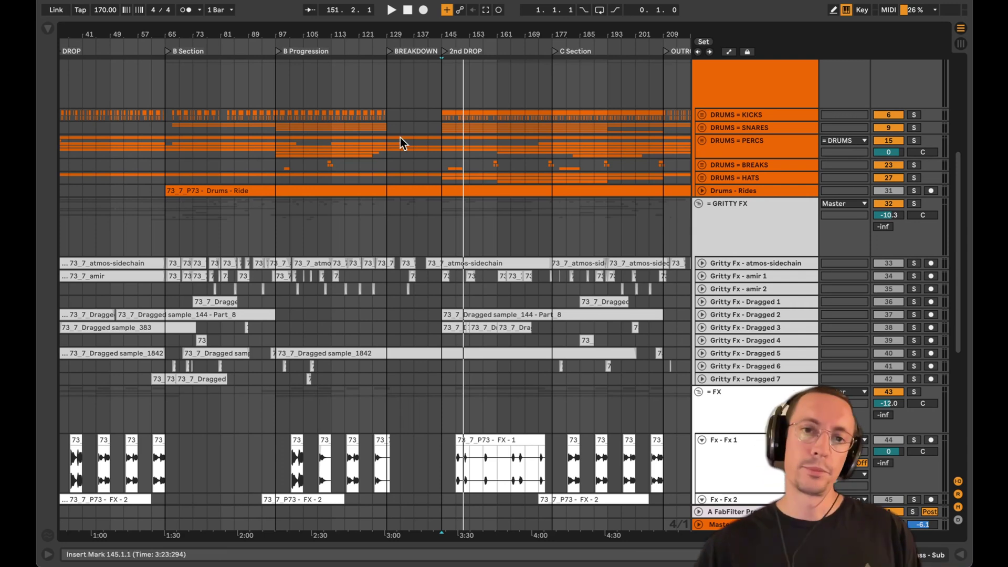
{"action": "scroll", "coordinate": [741, 222], "scroll_direction": "up", "scroll_amount": 5}
{"action": "left_click", "coordinate": [713, 186]}
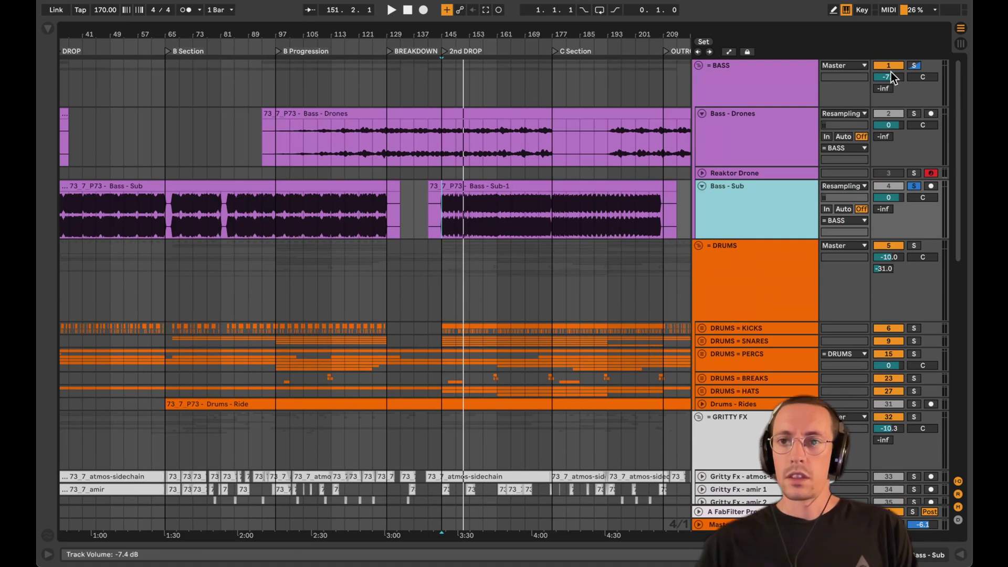
- Solo the BASS and GRITTY FX groups together and play them from the 2nd DROP at bar 145
{"action": "left_click", "coordinate": [914, 65]}
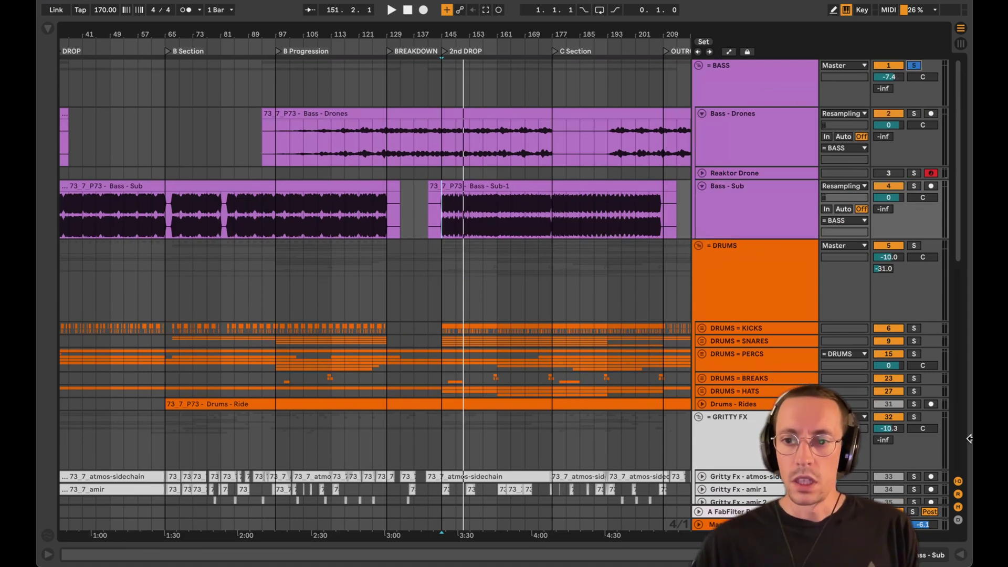
{"action": "left_click", "coordinate": [914, 416], "text": "super"}
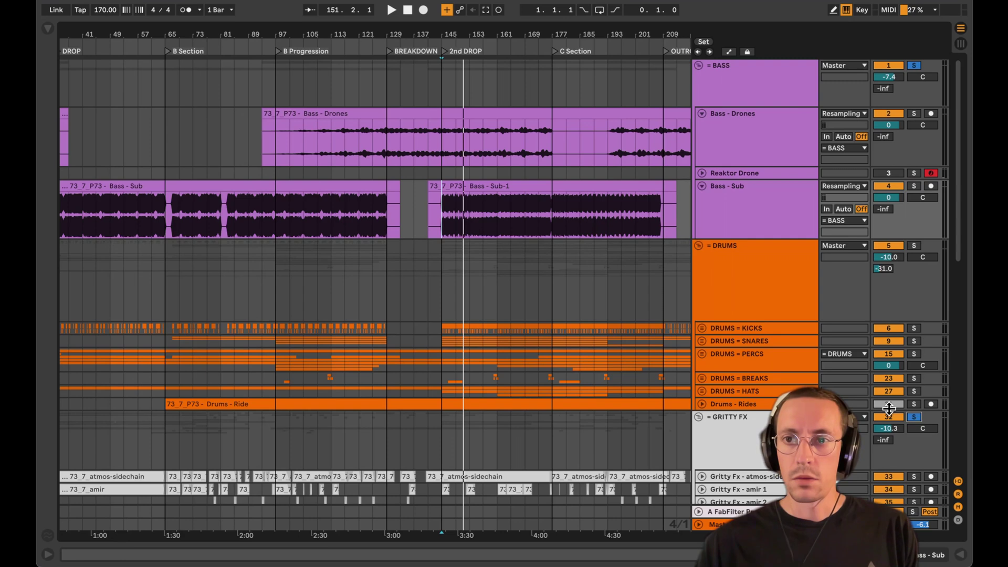
{"action": "left_click", "coordinate": [442, 214]}
{"action": "scroll", "coordinate": [436, 247], "scroll_direction": "down", "scroll_amount": 5}
{"action": "key", "text": "space"}
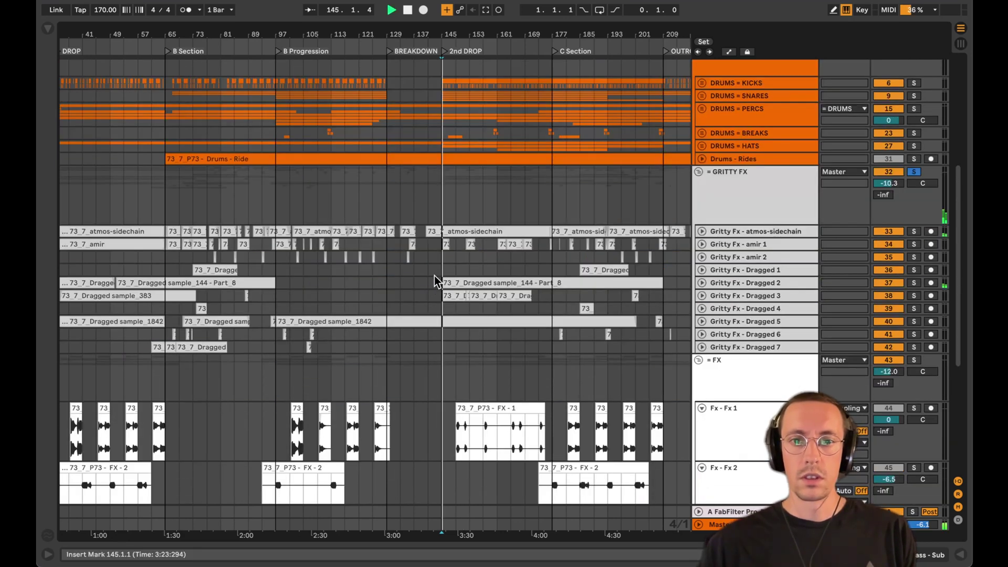
- Examine the soloed bass and gritty FX tracks during playback, stop it, and select the GRITTY FX group
{"action": "scroll", "coordinate": [439, 286], "scroll_direction": "up", "scroll_amount": 3}
{"action": "scroll", "coordinate": [443, 288], "scroll_direction": "up", "scroll_amount": 2}
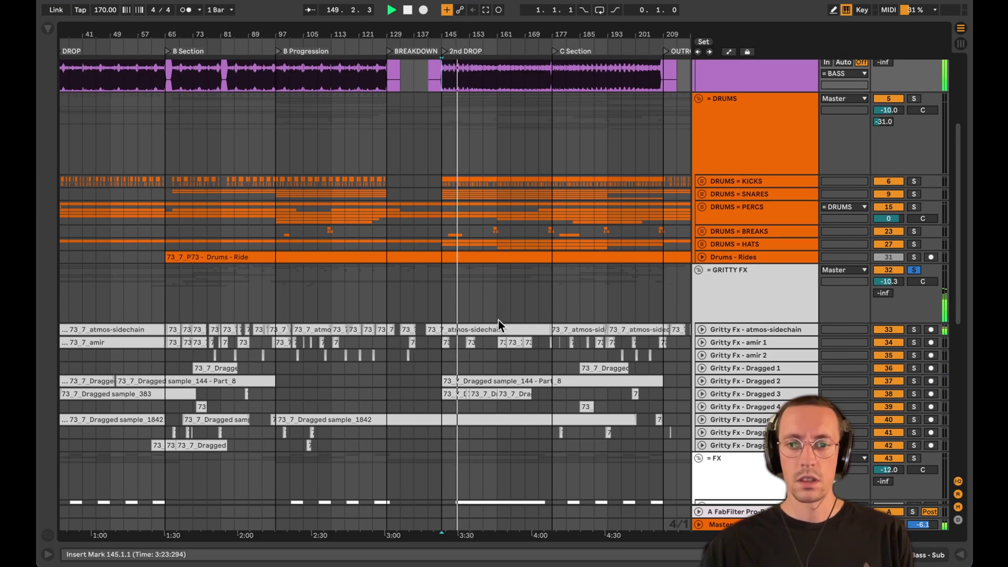
{"action": "scroll", "coordinate": [741, 292], "scroll_direction": "up", "scroll_amount": 4}
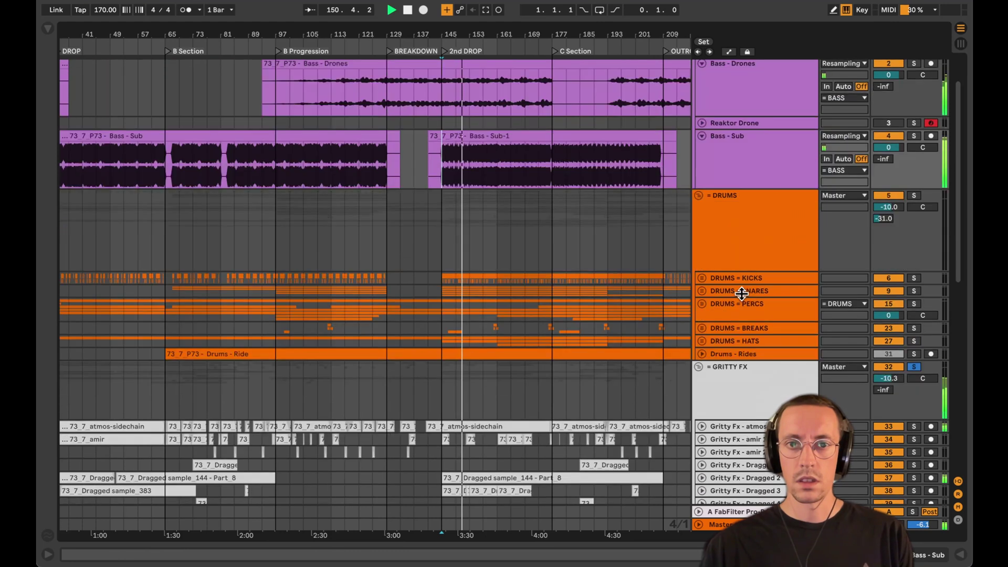
{"action": "scroll", "coordinate": [741, 291], "scroll_direction": "down", "scroll_amount": 2}
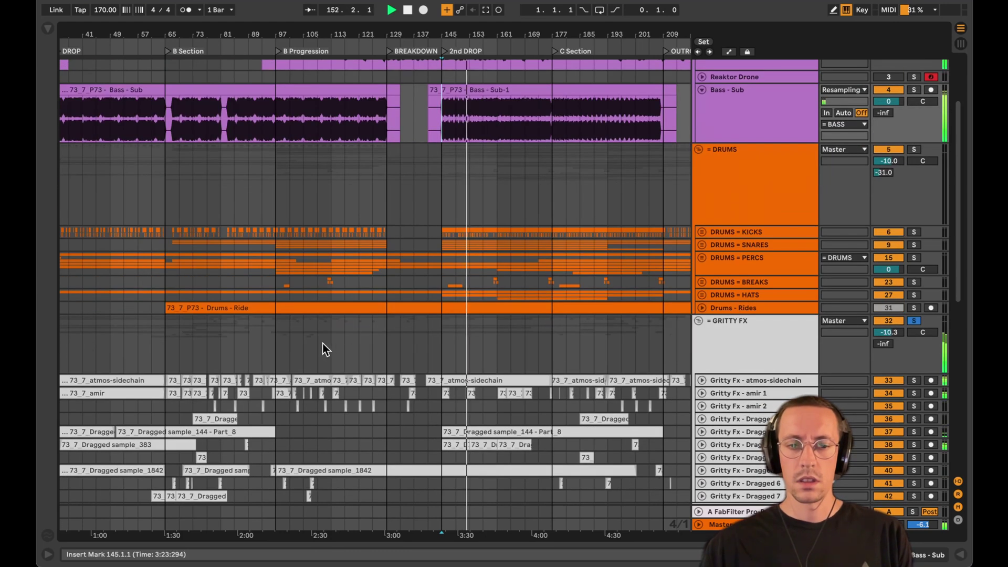
{"action": "scroll", "coordinate": [496, 341], "scroll_direction": "down", "scroll_amount": 1}
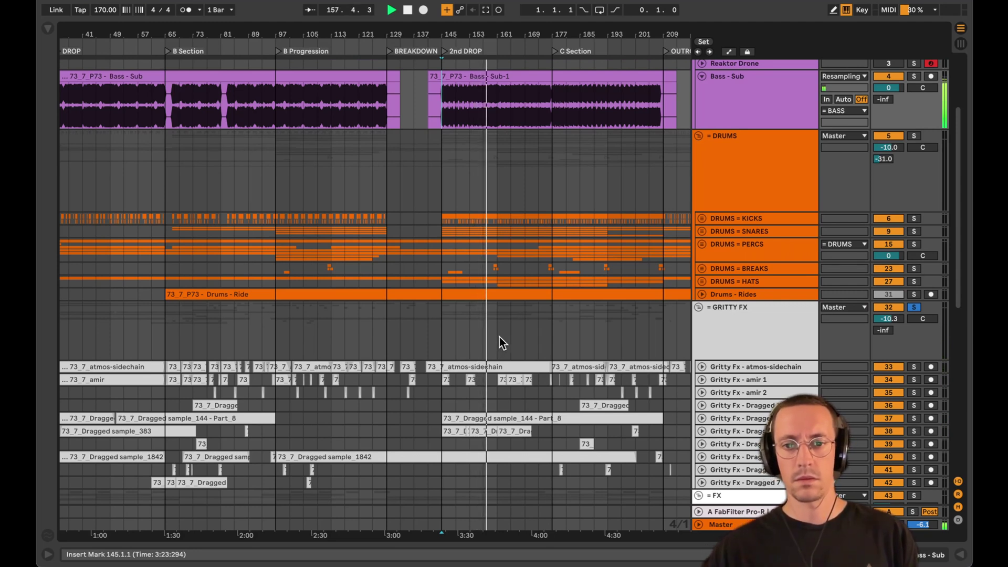
{"action": "key", "text": "space"}
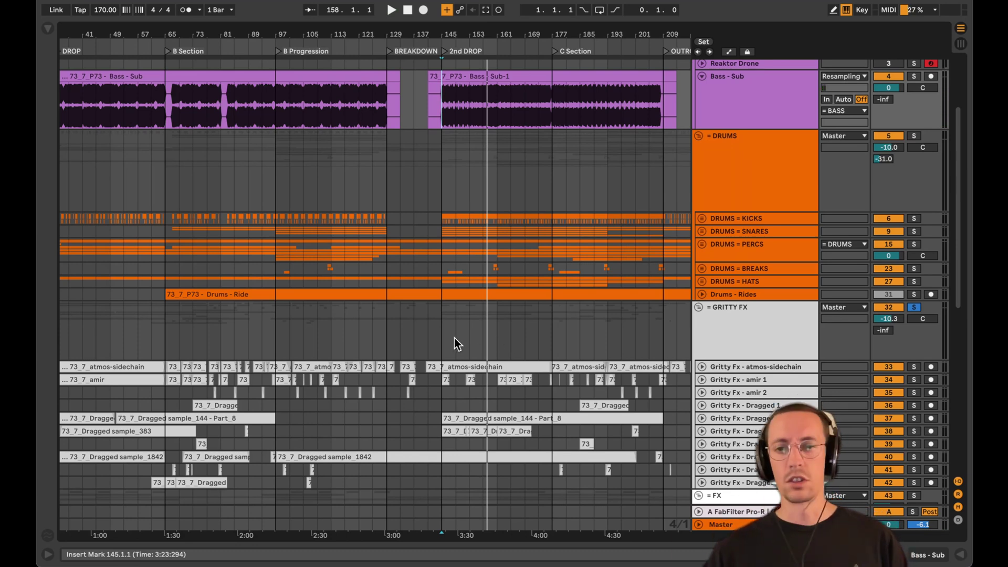
{"action": "left_click", "coordinate": [763, 334]}
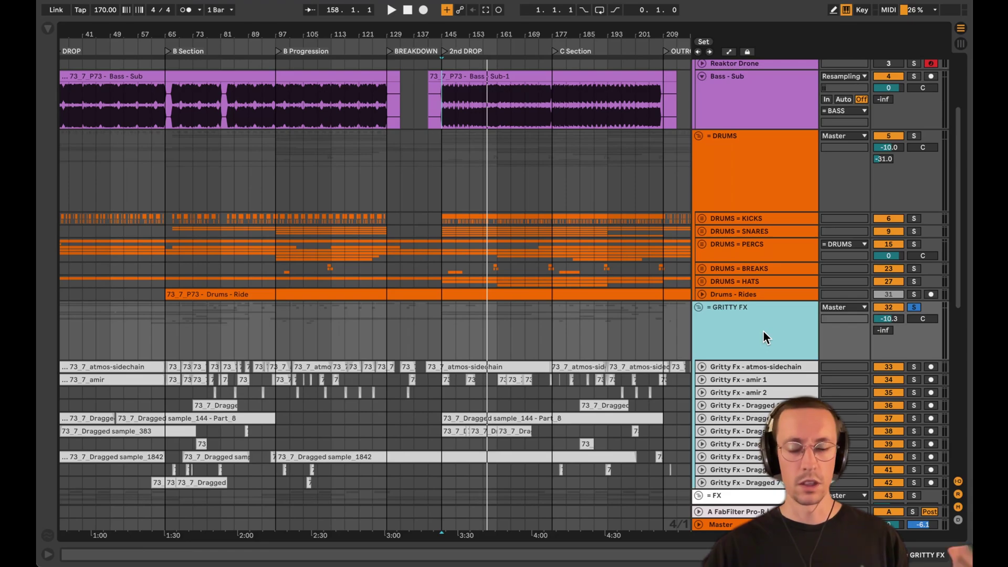